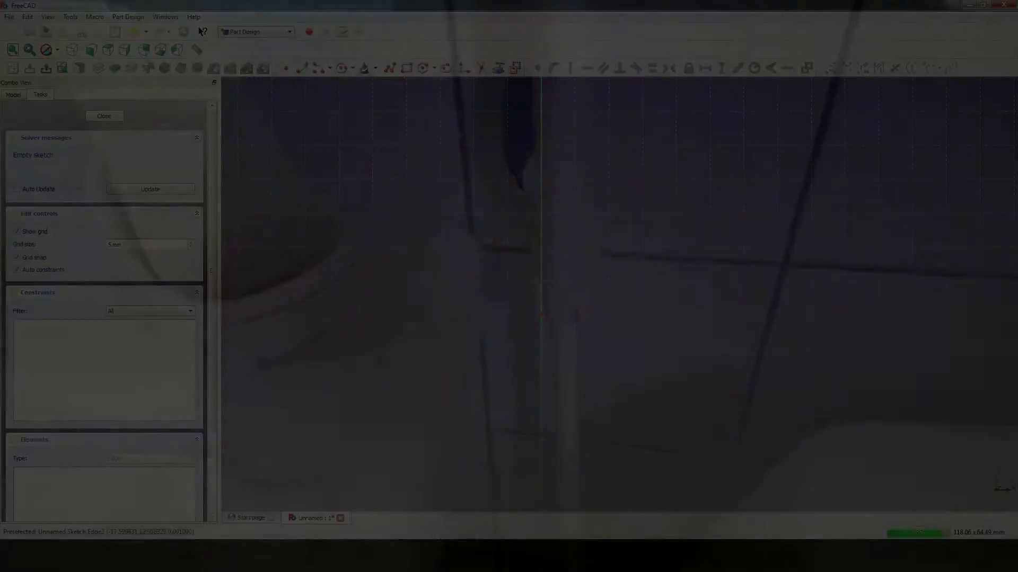
Step: Finish the rectangle sketch and pad it into a solid block
{"action": "left_click", "coordinate": [406, 213]}
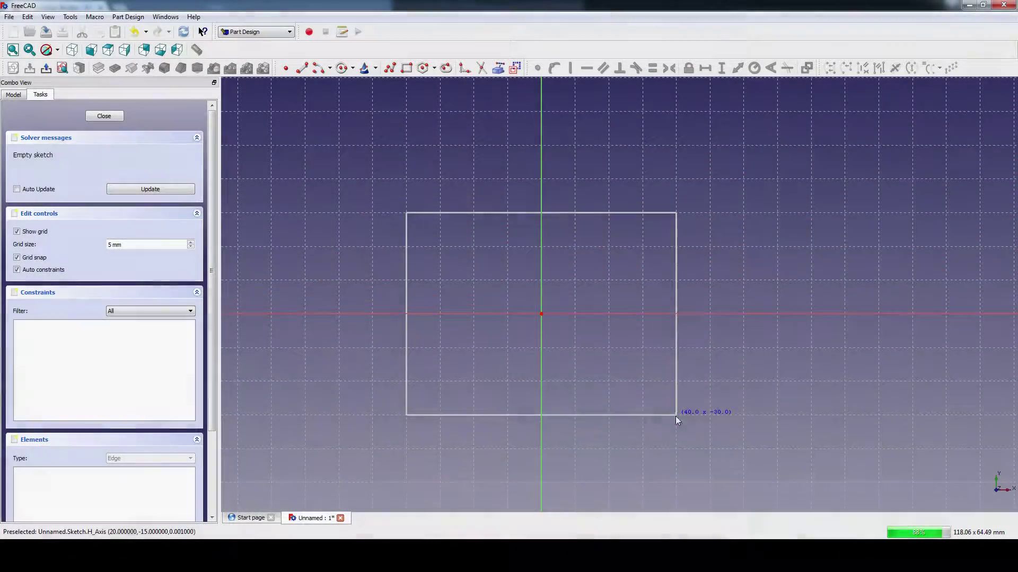
{"action": "left_click", "coordinate": [675, 415]}
{"action": "left_click", "coordinate": [104, 116]}
{"action": "left_click", "coordinate": [59, 150]}
{"action": "left_click", "coordinate": [85, 114]}
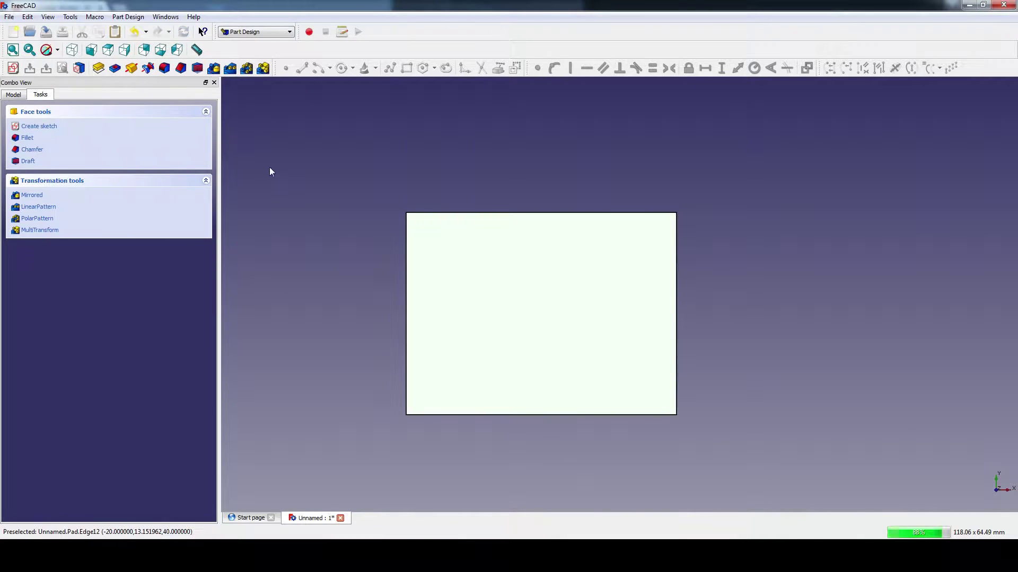
Step: Sketch a circle of radius 11,5 mm at the origin on the block's top face
{"action": "left_click", "coordinate": [39, 126]}
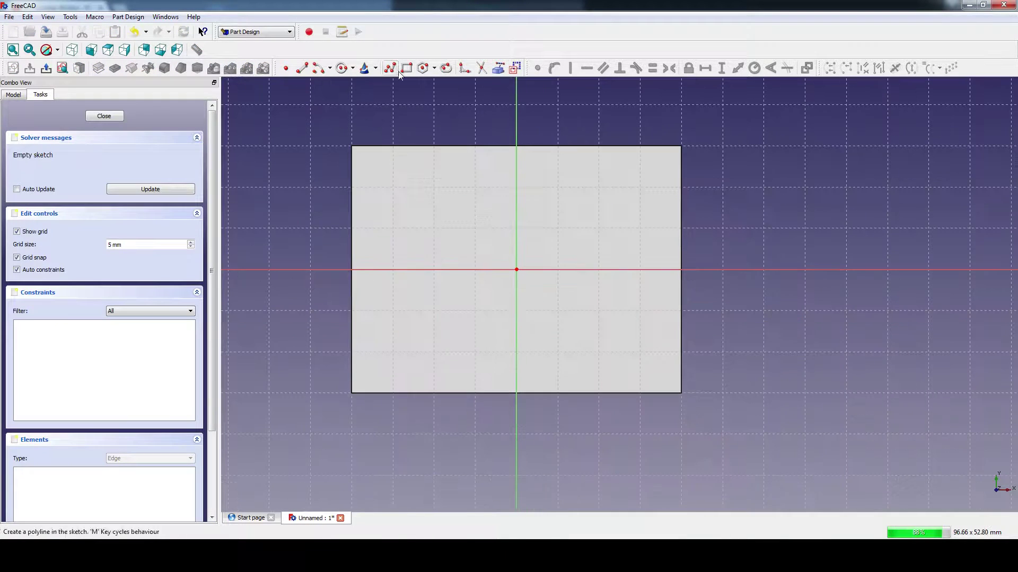
{"action": "left_click", "coordinate": [560, 361]}
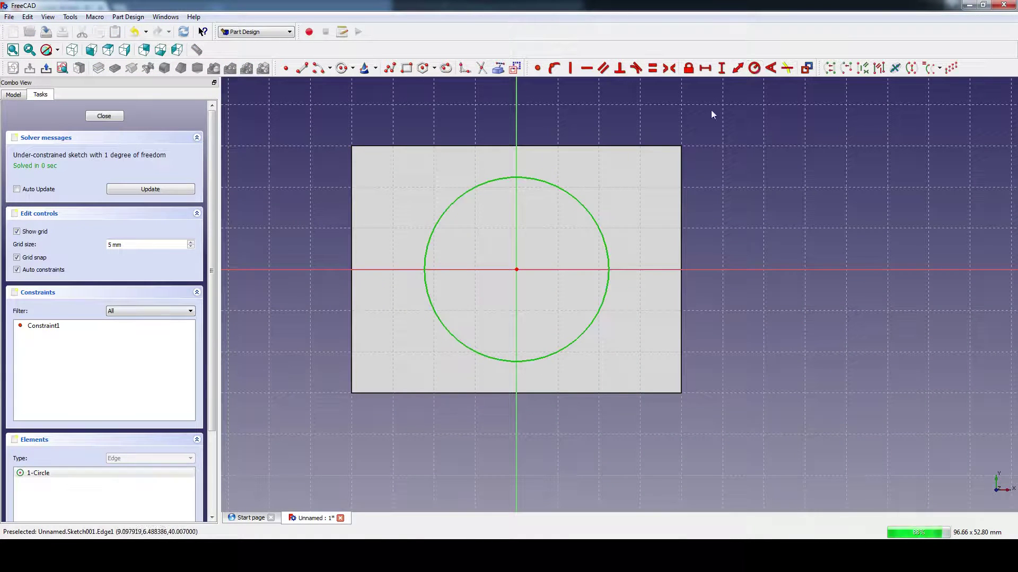
{"action": "left_click", "coordinate": [755, 68]}
{"action": "left_click", "coordinate": [512, 178]}
{"action": "type", "text": "11,5"}
{"action": "key", "text": "Return"}
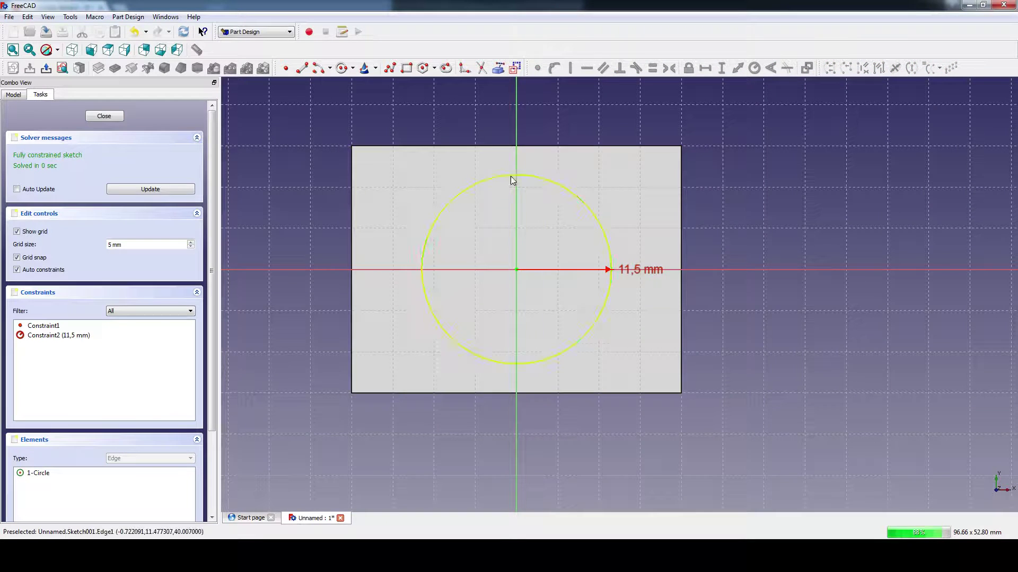
Step: Replace the misplaced circle with an 11,5 mm radius circle lower on the vertical axis
{"action": "left_click", "coordinate": [516, 270]}
{"action": "key", "text": "Delete"}
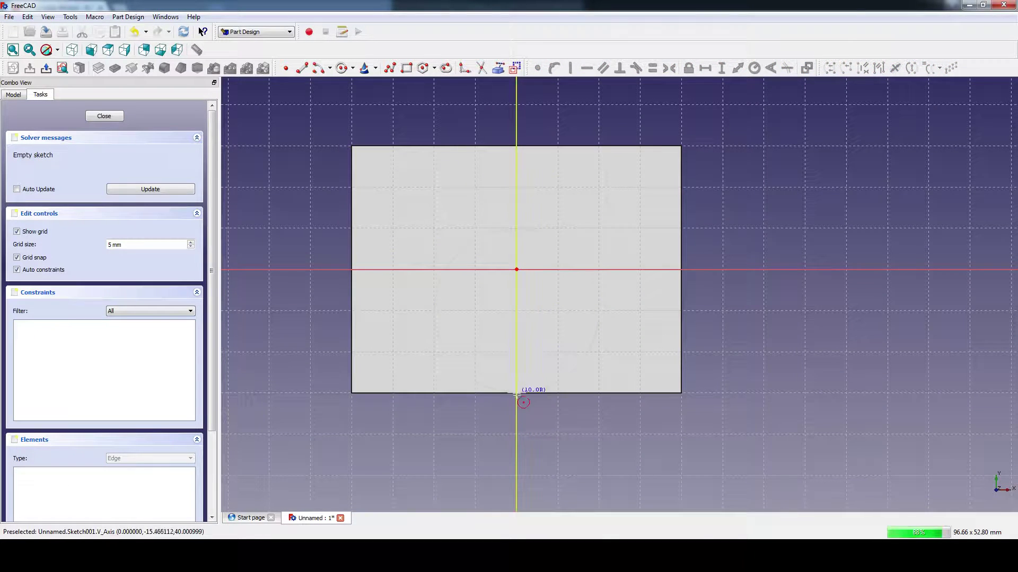
{"action": "left_click", "coordinate": [517, 406]}
{"action": "type", "text": "11,5"}
{"action": "key", "text": "Return"}
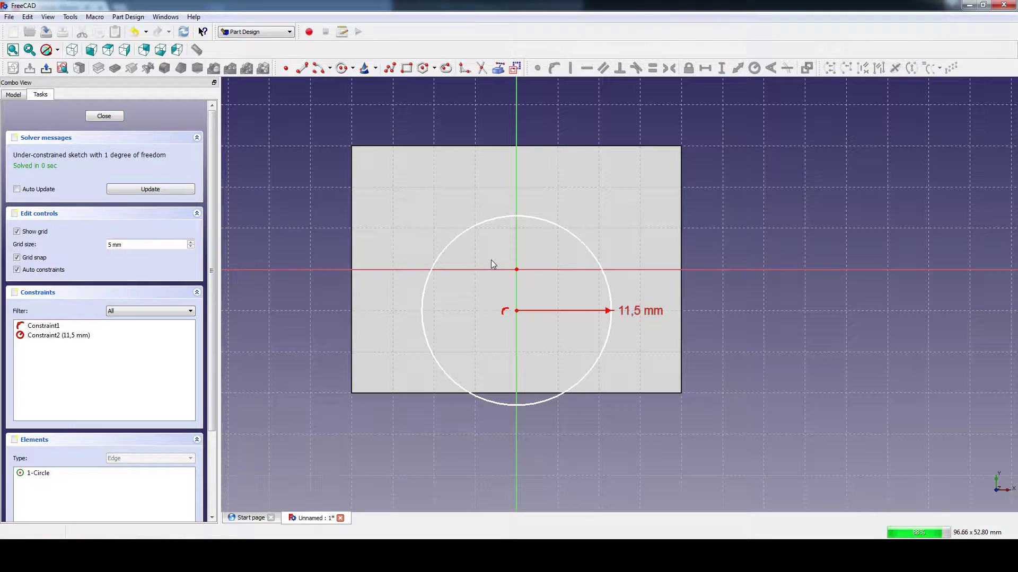
{"action": "left_click", "coordinate": [104, 116]}
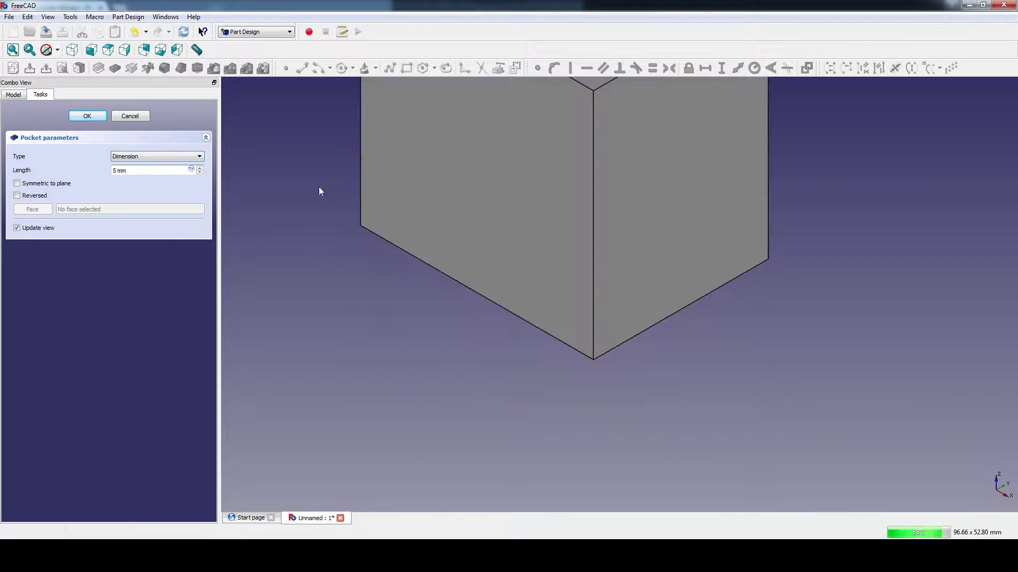
Step: Set the pocket depth value to 35 and begin a new sketch on the top face
{"action": "double_click", "coordinate": [116, 170]}
{"action": "type", "text": "35"}
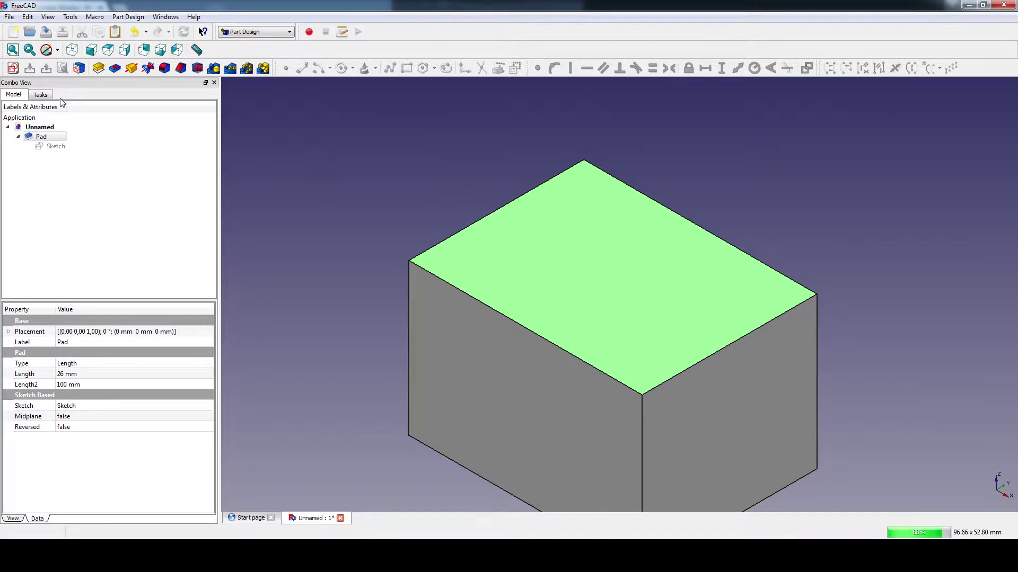
{"action": "left_click", "coordinate": [40, 94]}
{"action": "left_click", "coordinate": [53, 129]}
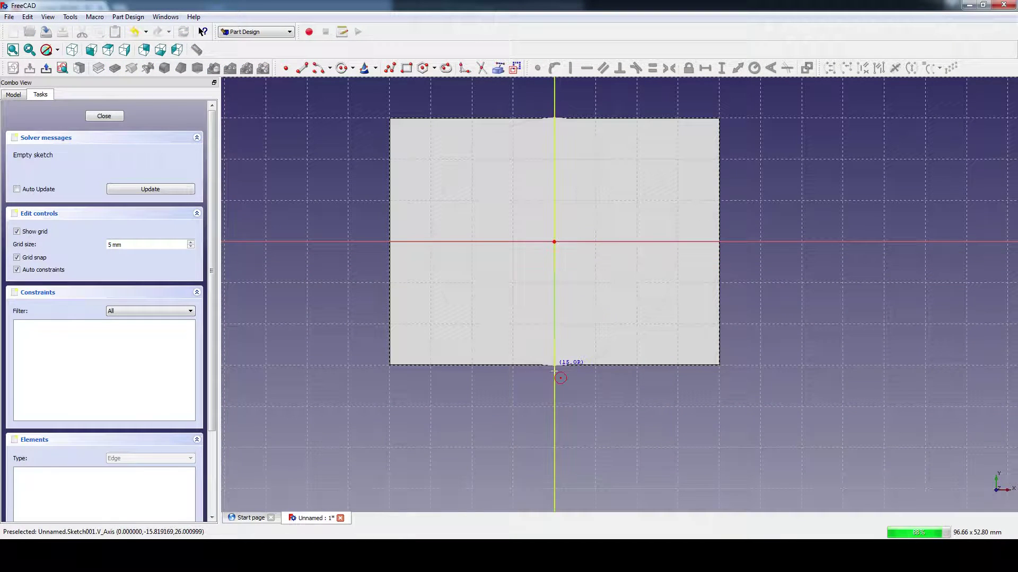
Step: Draw an 11,5 mm radius circle below the origin and pocket it 10 mm deep
{"action": "left_click", "coordinate": [562, 380]}
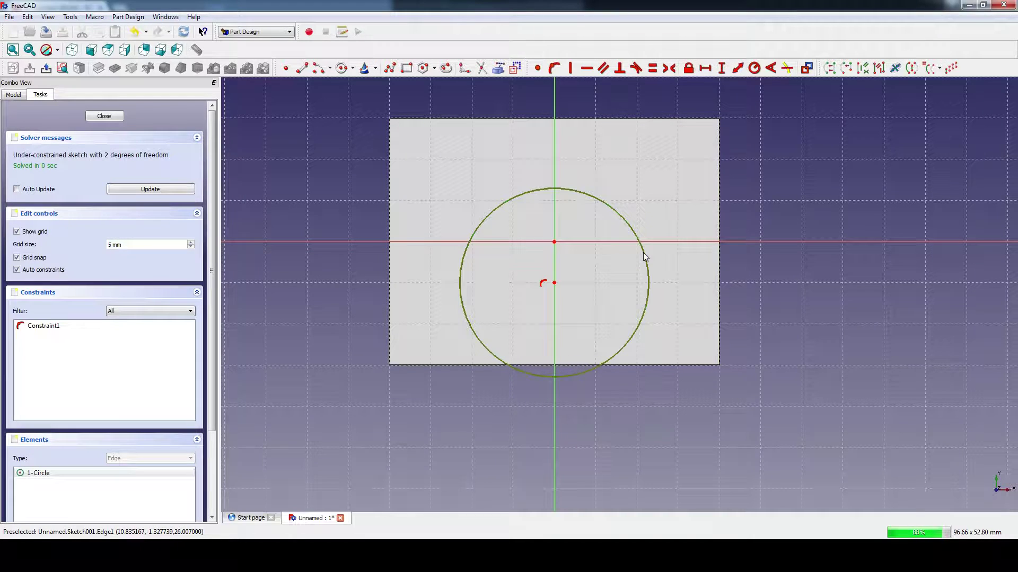
{"action": "key", "text": "shift+r"}
{"action": "key", "text": "Return"}
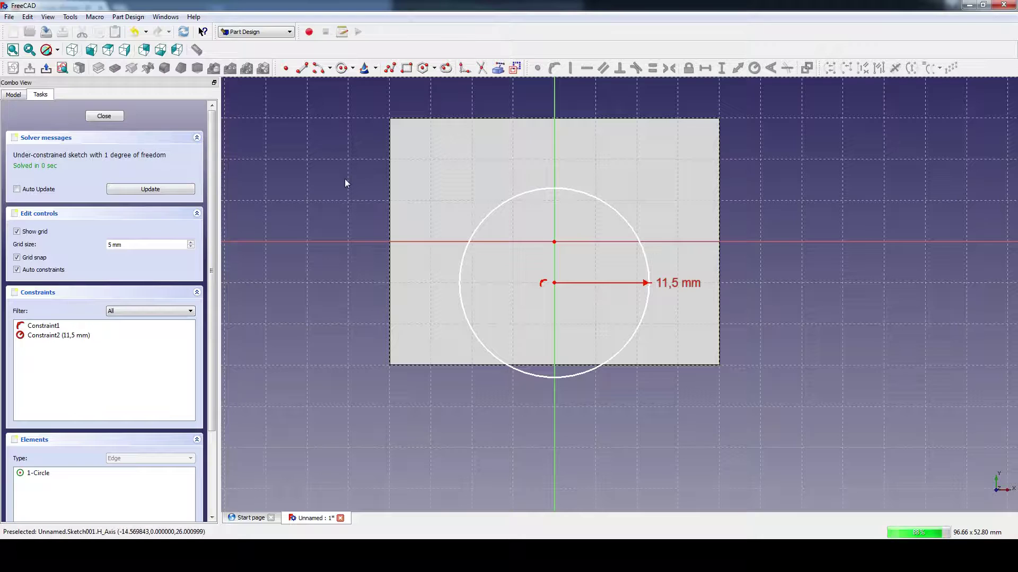
{"action": "left_click", "coordinate": [106, 117]}
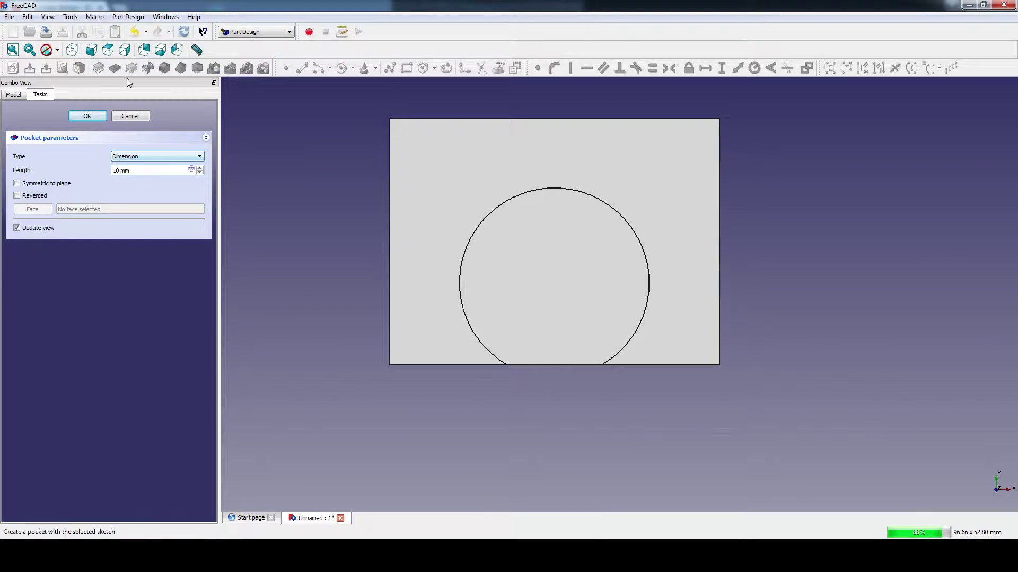
{"action": "left_click", "coordinate": [95, 115]}
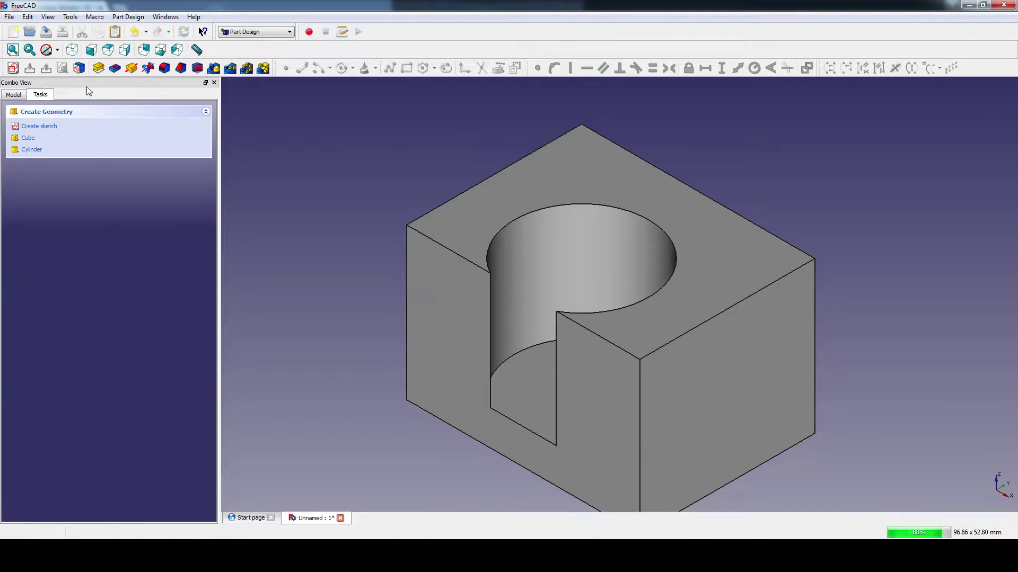
{"action": "left_click", "coordinate": [39, 125]}
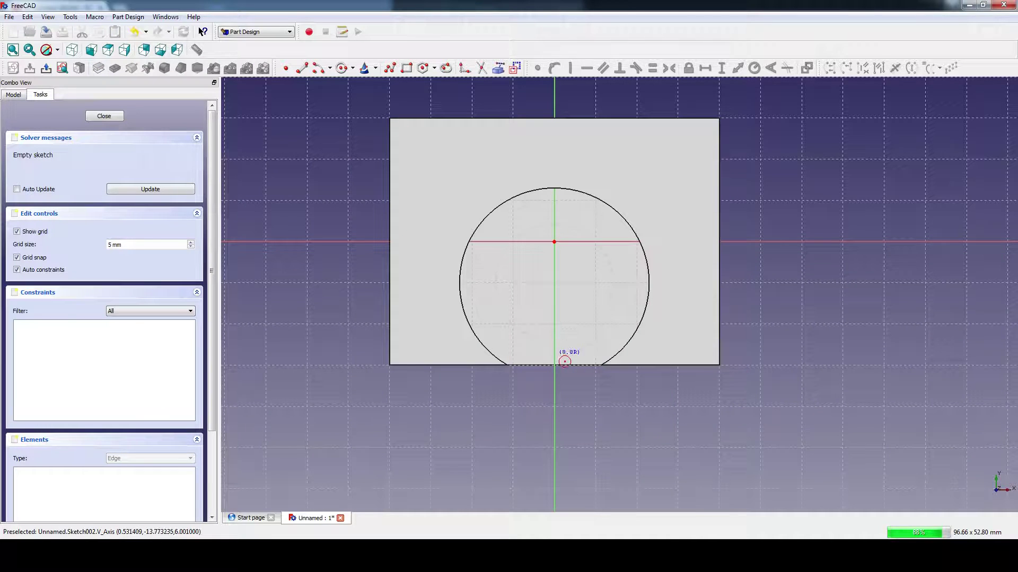
Step: Sketch a 9 mm circle concentric with the pocket; cancel the through-all pocket attempt
{"action": "left_click", "coordinate": [560, 366]}
{"action": "left_click", "coordinate": [608, 221]}
{"action": "key", "text": "shift+r"}
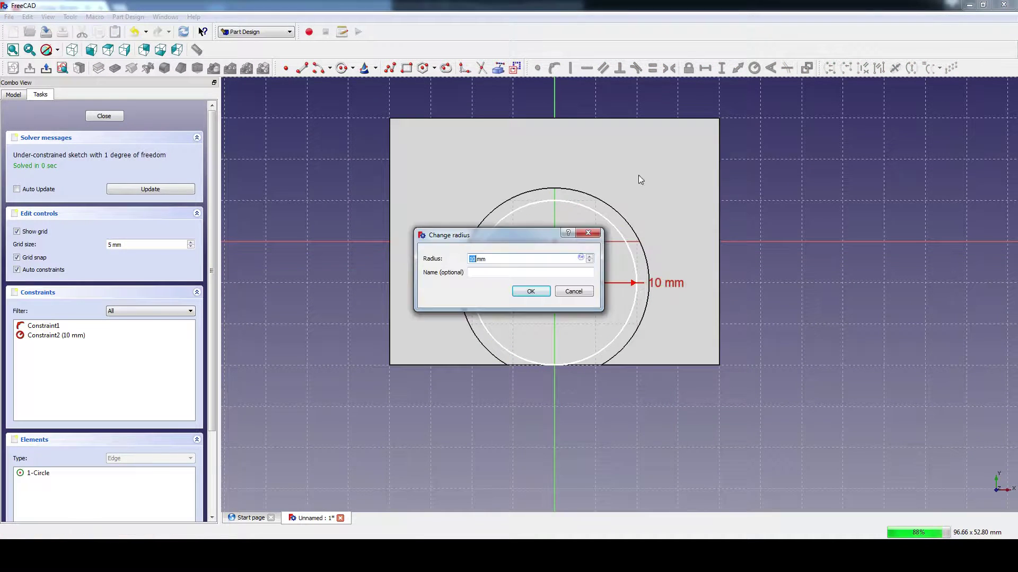
{"action": "key", "text": "Return"}
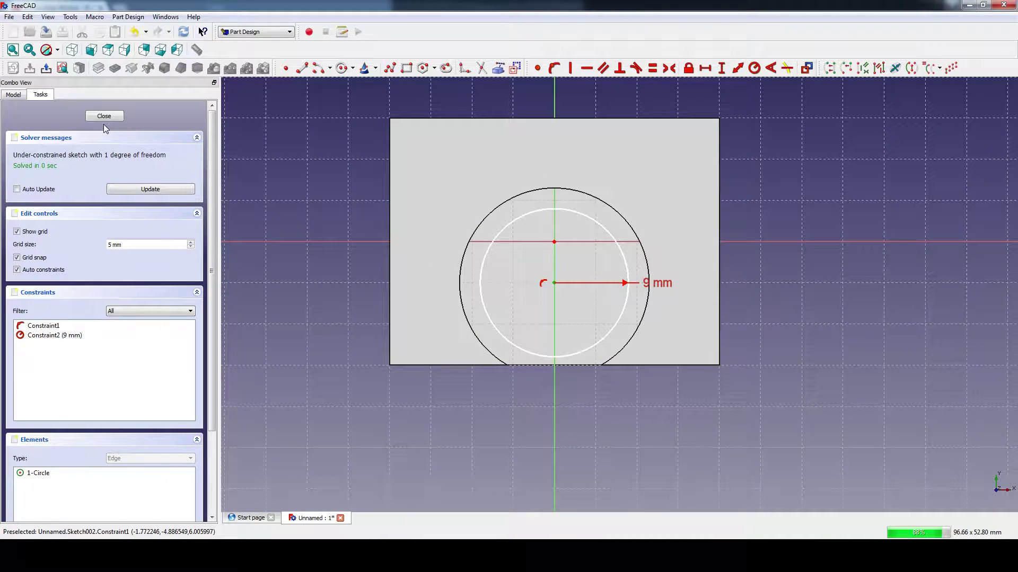
{"action": "left_click", "coordinate": [104, 118]}
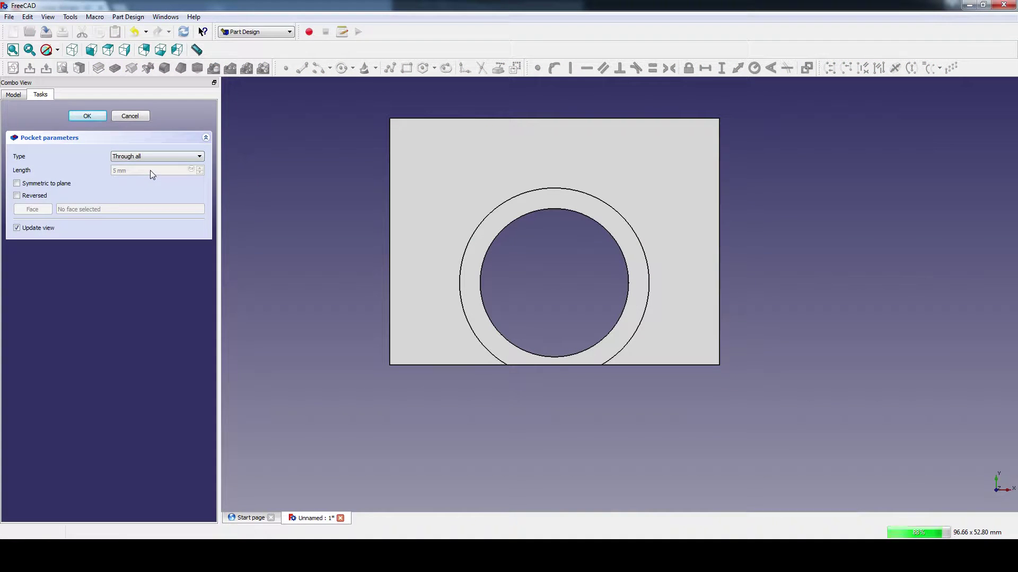
{"action": "left_click", "coordinate": [130, 116]}
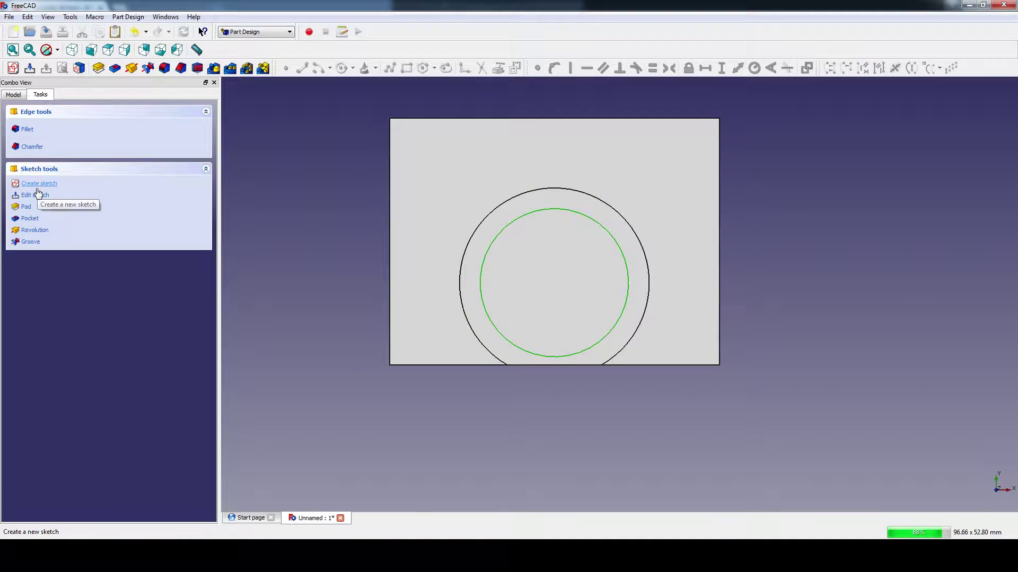
Step: Redo the 9 mm radius circle concentric with the bore and pocket it as a counterbore
{"action": "left_click", "coordinate": [46, 194]}
{"action": "double_click", "coordinate": [54, 335]}
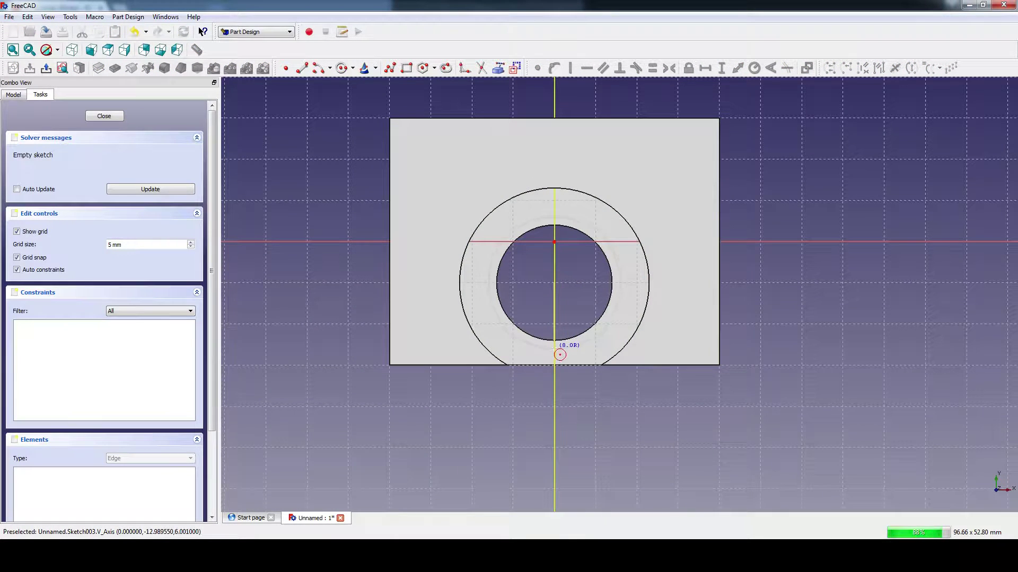
{"action": "left_click", "coordinate": [537, 218]}
{"action": "left_click", "coordinate": [754, 68]}
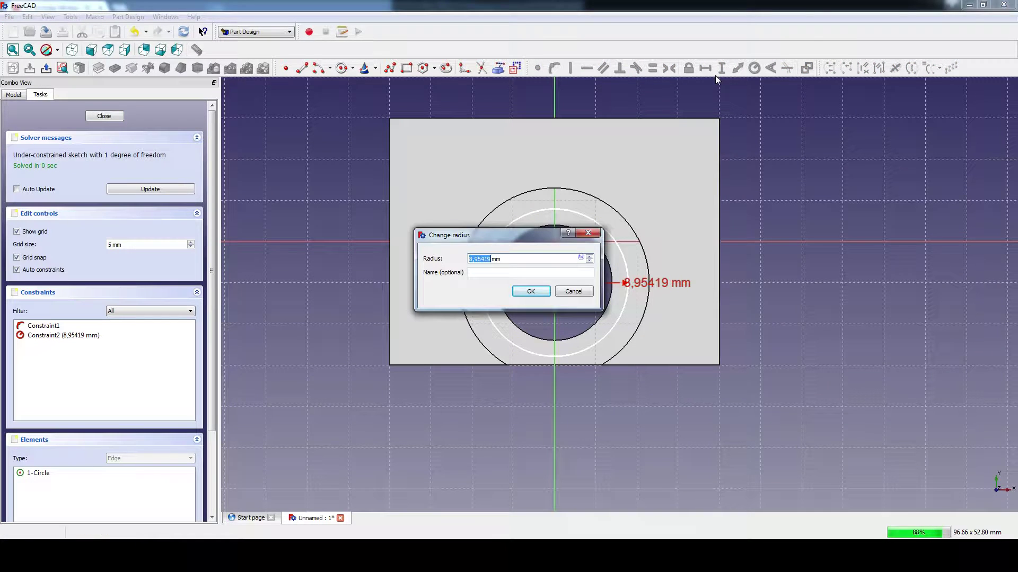
{"action": "type", "text": "9"}
{"action": "key", "text": "Return"}
{"action": "left_click", "coordinate": [104, 116]}
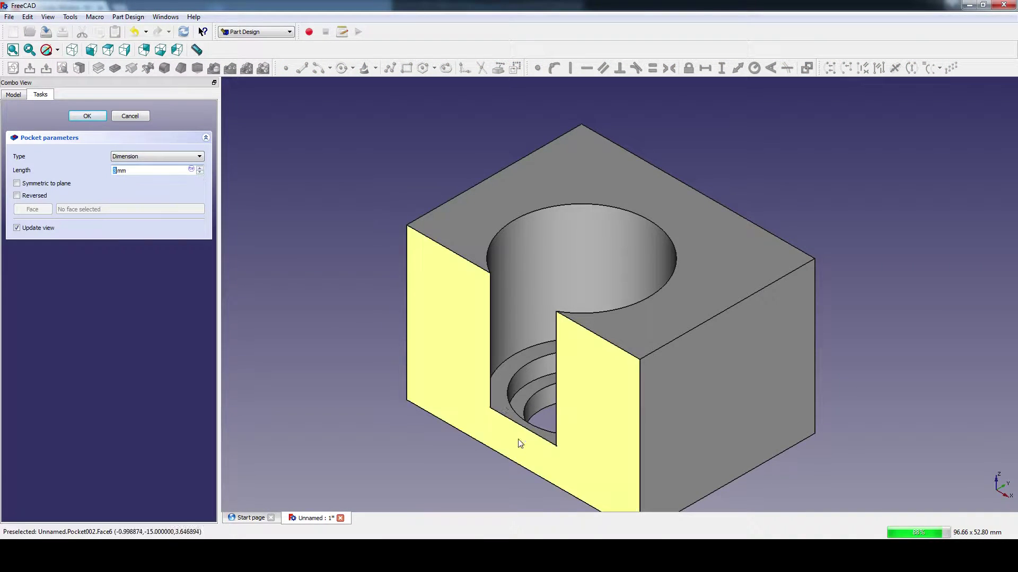
{"action": "left_click", "coordinate": [425, 220]}
{"action": "left_click", "coordinate": [88, 116]}
Step: Sketch a rectangle for the front slot; cancel the first through-all pocket attempt
{"action": "left_click", "coordinate": [39, 126]}
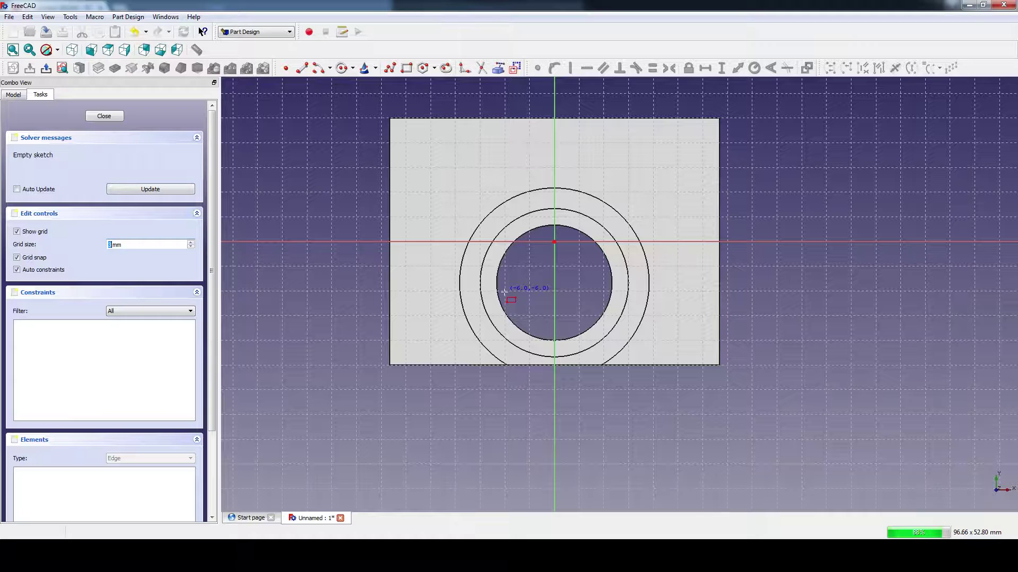
{"action": "left_click", "coordinate": [602, 391]}
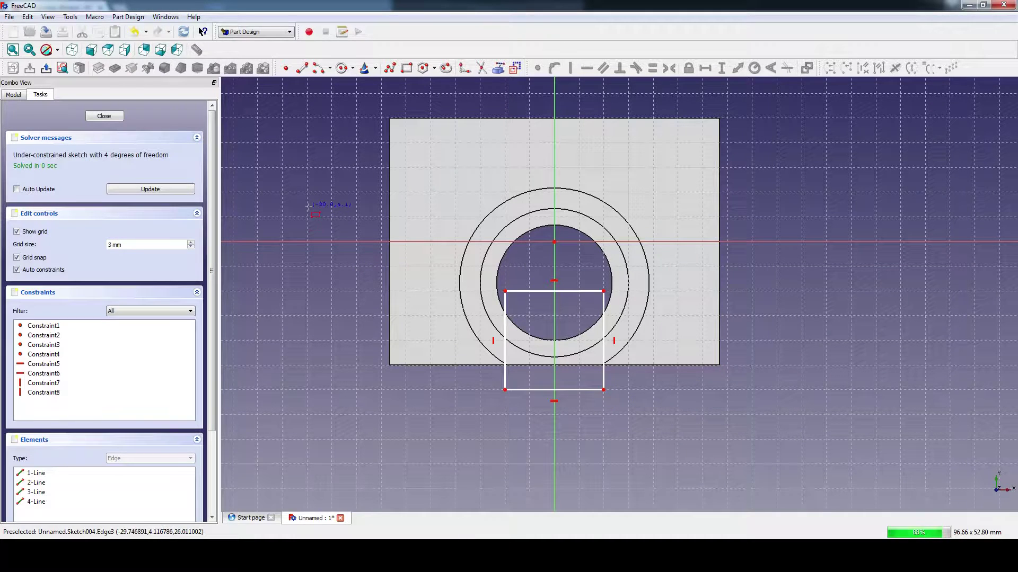
{"action": "left_click", "coordinate": [104, 115]}
{"action": "left_click", "coordinate": [114, 68]}
{"action": "left_click", "coordinate": [159, 155]}
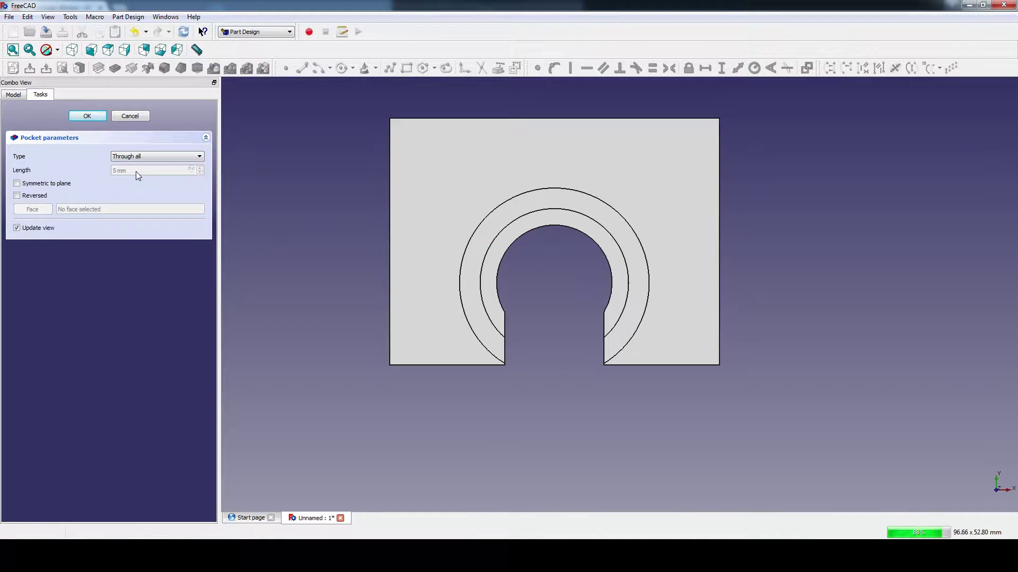
{"action": "left_click", "coordinate": [130, 115]}
Step: Pocket the slot sketch through all, opening the bore to the front edge
{"action": "left_click", "coordinate": [13, 94]}
{"action": "double_click", "coordinate": [38, 182]}
{"action": "scroll", "coordinate": [378, 200], "scroll_direction": "up", "scroll_amount": 5}
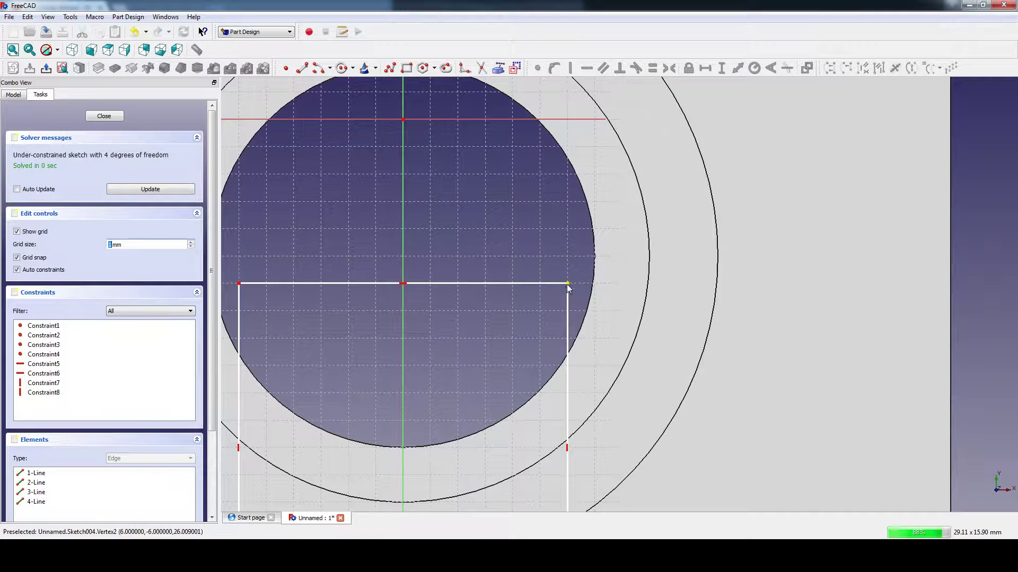
{"action": "scroll", "coordinate": [378, 200], "scroll_direction": "up", "scroll_amount": 3}
{"action": "left_click", "coordinate": [104, 116]}
{"action": "left_click", "coordinate": [115, 68]}
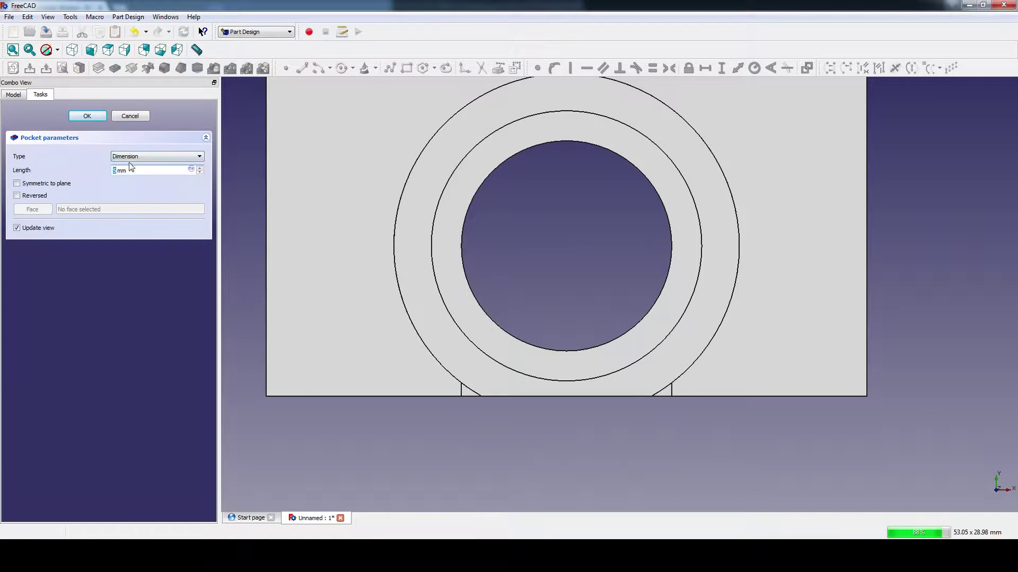
{"action": "left_click", "coordinate": [156, 156]}
{"action": "left_click", "coordinate": [154, 166]}
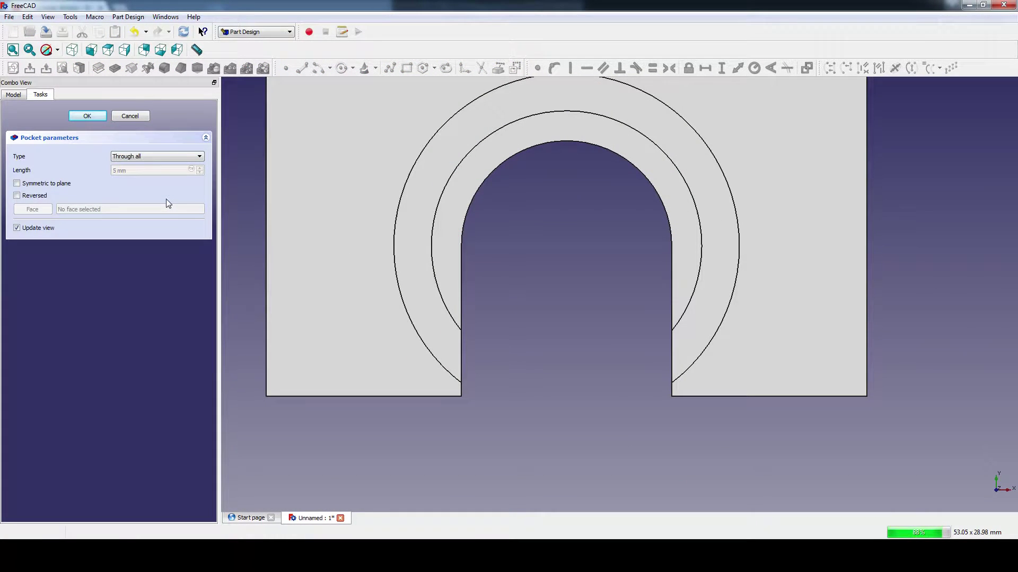
{"action": "scroll", "coordinate": [342, 152], "scroll_direction": "down", "scroll_amount": 3}
{"action": "left_click", "coordinate": [90, 116]}
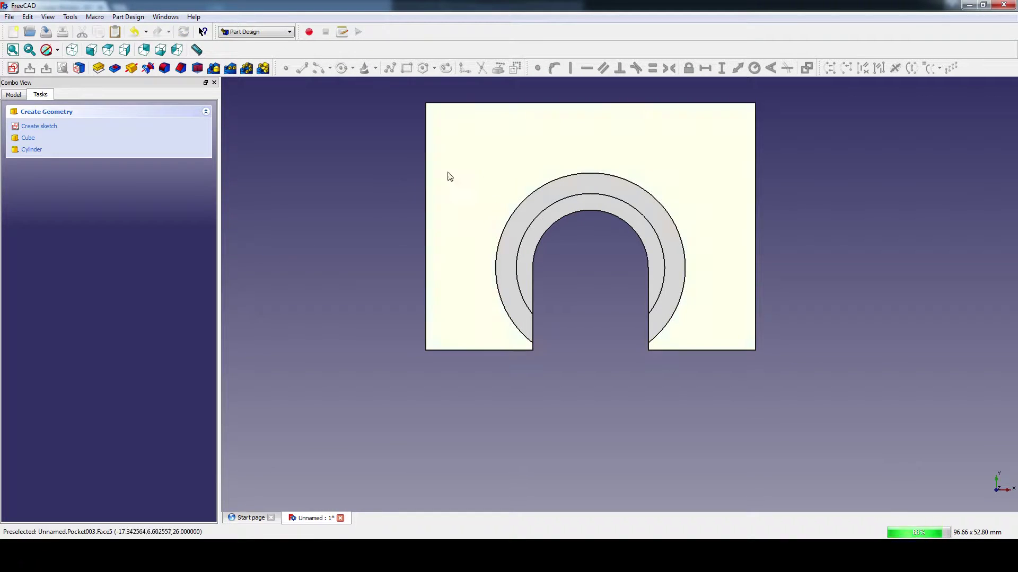
{"action": "left_click", "coordinate": [448, 175]}
Step: Chamfer the block's lower corners
{"action": "left_click", "coordinate": [42, 116]}
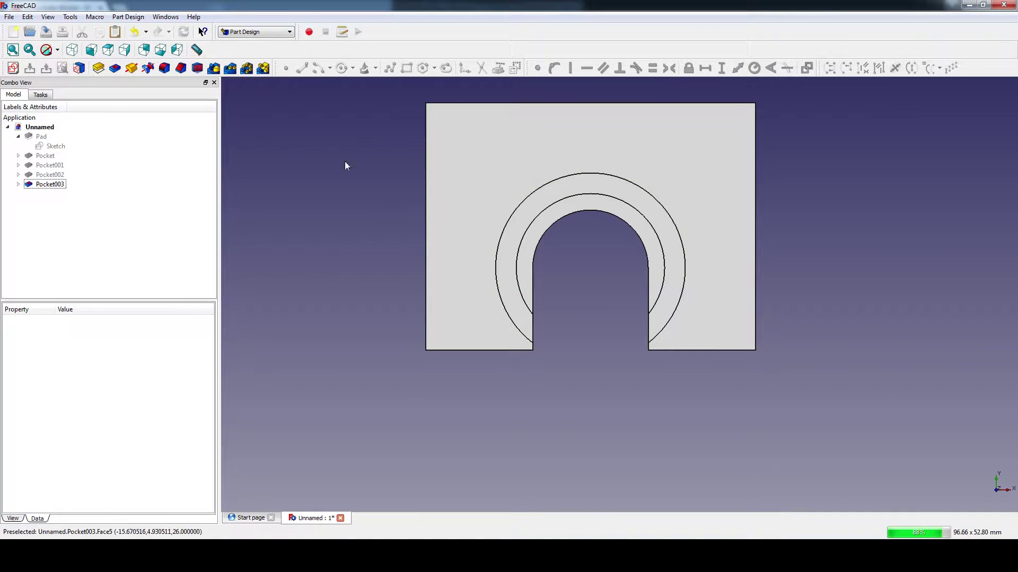
{"action": "key", "text": "0"}
{"action": "left_click", "coordinate": [181, 68]}
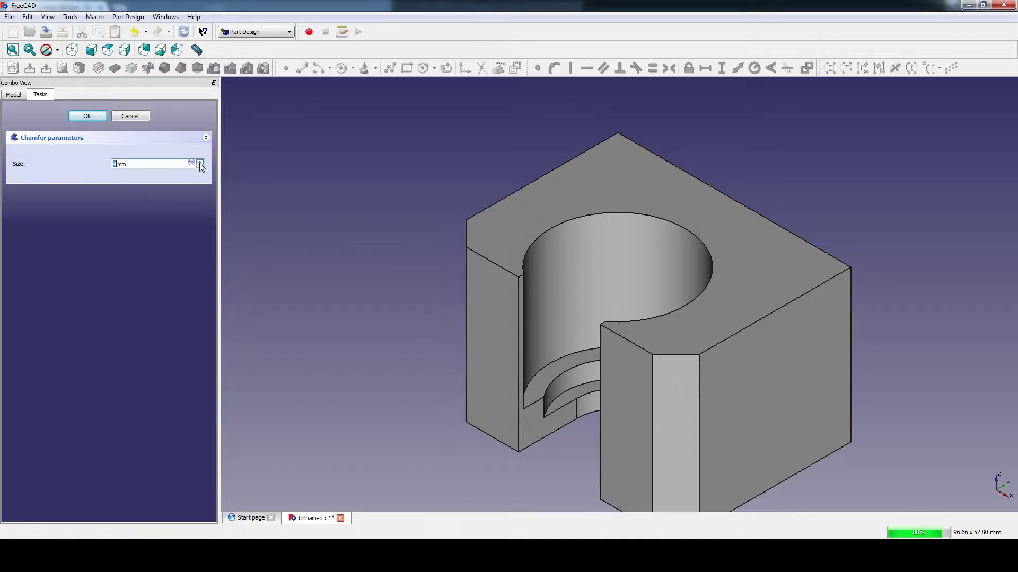
{"action": "scroll", "coordinate": [148, 164], "scroll_direction": "up", "scroll_amount": 10}
{"action": "mouse_move", "coordinate": [388, 222]}
{"action": "middle_mouse_down"}
{"action": "mouse_move", "coordinate": [418, 300]}
{"action": "mouse_move", "coordinate": [397, 295]}
{"action": "mouse_move", "coordinate": [422, 318]}
{"action": "middle_mouse_up"}
{"action": "left_click", "coordinate": [87, 115]}
Step: On a 5 mm grid, sketch rectangles over the left and right side strips
{"action": "left_click", "coordinate": [48, 129]}
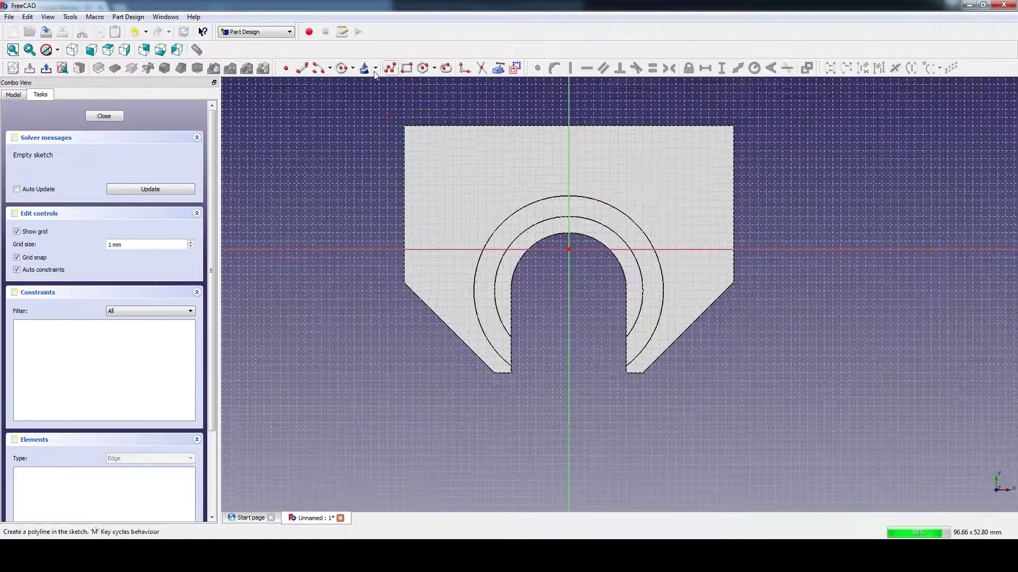
{"action": "left_click", "coordinate": [190, 247]}
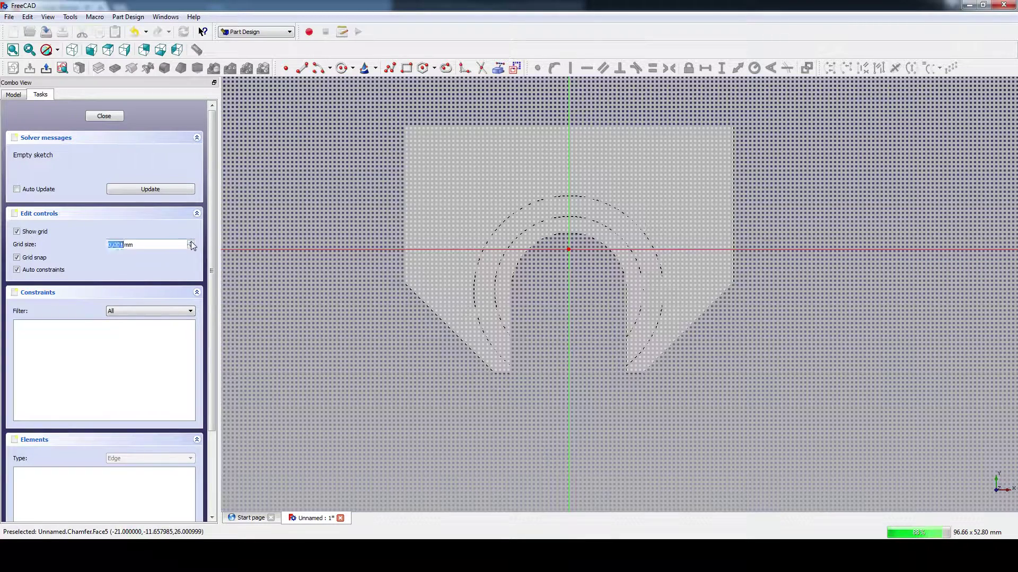
{"action": "type", "text": "5"}
{"action": "key", "text": "Return"}
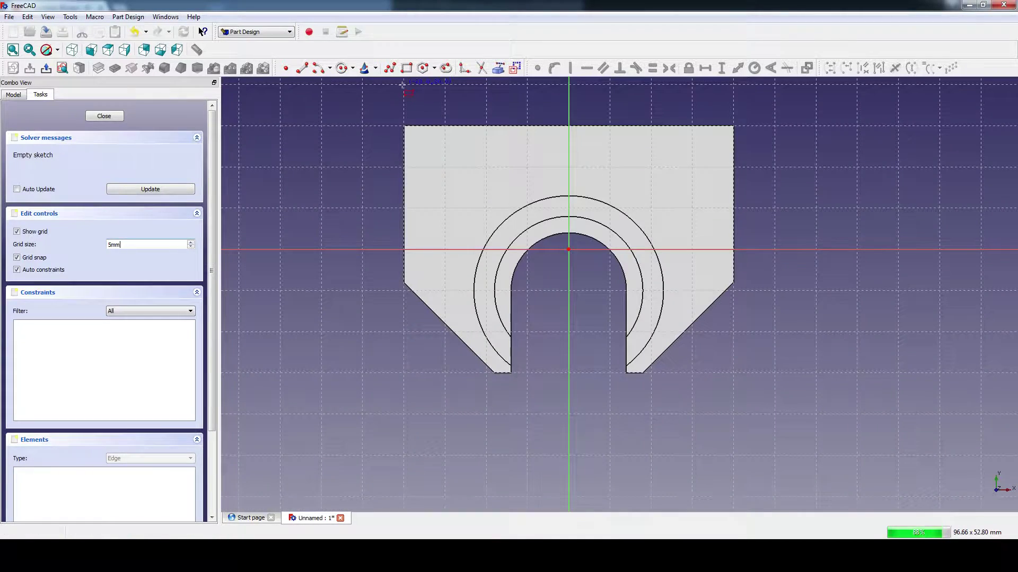
{"action": "left_click", "coordinate": [443, 380]}
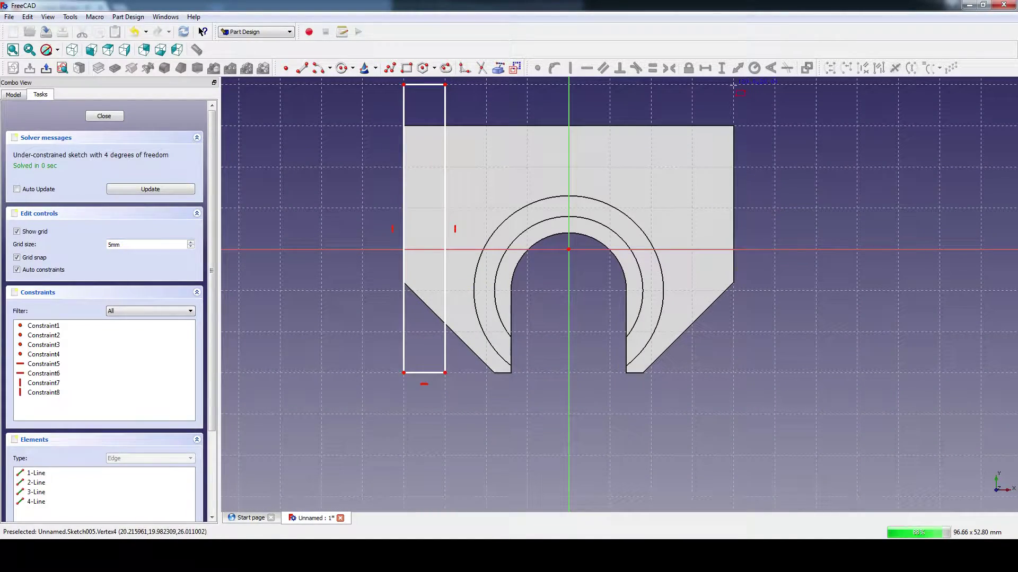
{"action": "left_click", "coordinate": [733, 372]}
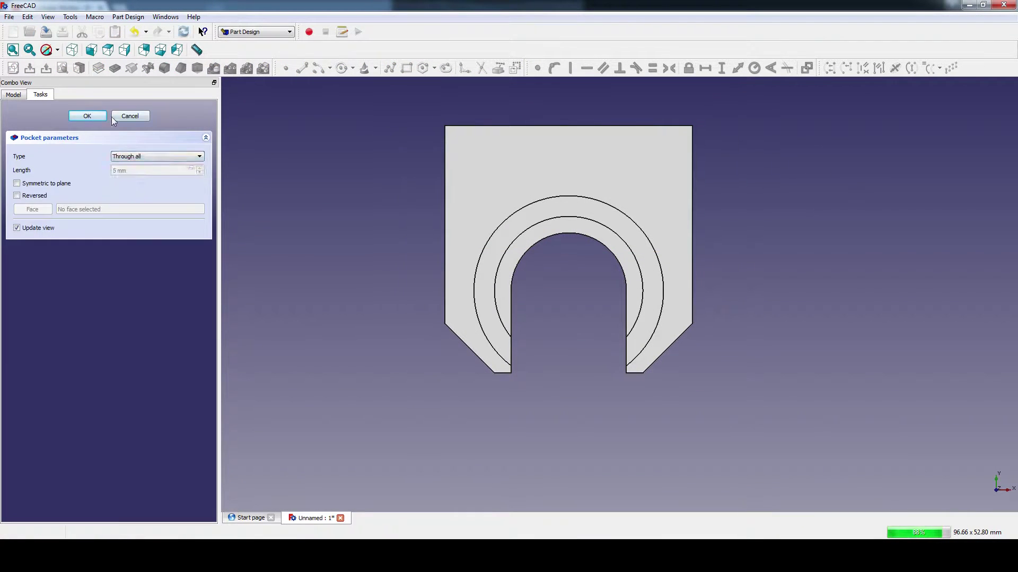
Step: Sketch a rectangle across the top edge and pocket it through all
{"action": "left_click", "coordinate": [548, 154]}
{"action": "left_click", "coordinate": [50, 126]}
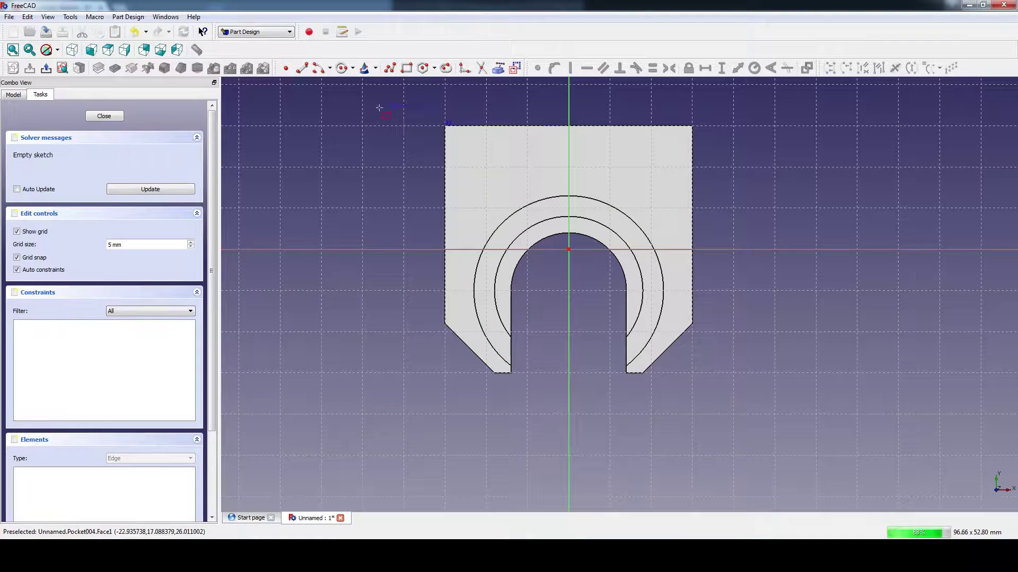
{"action": "left_click", "coordinate": [412, 125]}
{"action": "left_click", "coordinate": [734, 168]}
{"action": "left_click", "coordinate": [104, 115]}
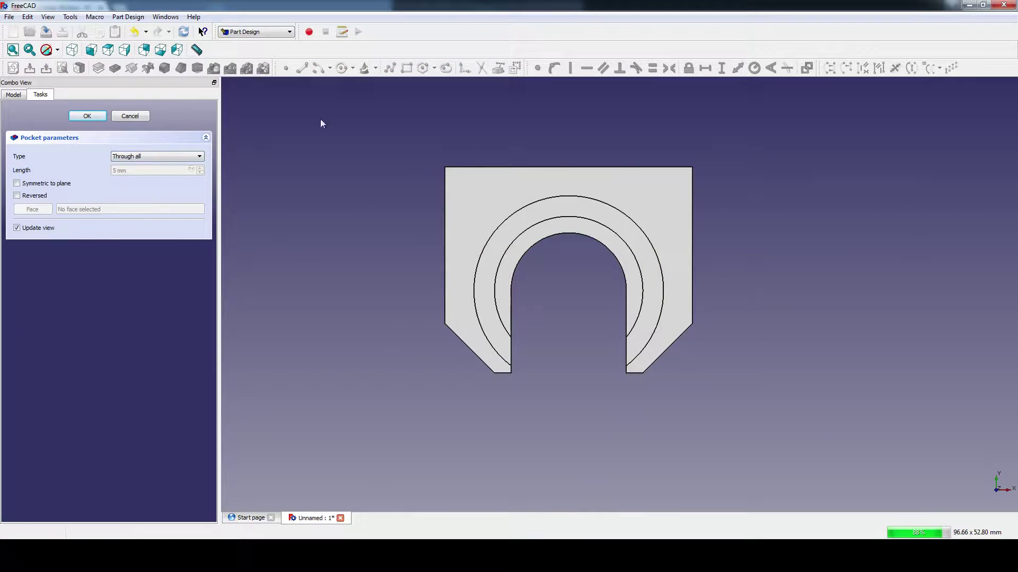
{"action": "key", "text": "Return"}
Step: Chamfer the side vertical edge, reducing the size to 3 then 2 mm
{"action": "key", "text": "0"}
{"action": "mouse_move", "coordinate": [329, 177]}
{"action": "middle_mouse_down"}
{"action": "mouse_move", "coordinate": [420, 262]}
{"action": "mouse_move", "coordinate": [366, 297]}
{"action": "mouse_move", "coordinate": [441, 290]}
{"action": "middle_mouse_up"}
{"action": "left_click", "coordinate": [445, 303]}
{"action": "left_click", "coordinate": [181, 68]}
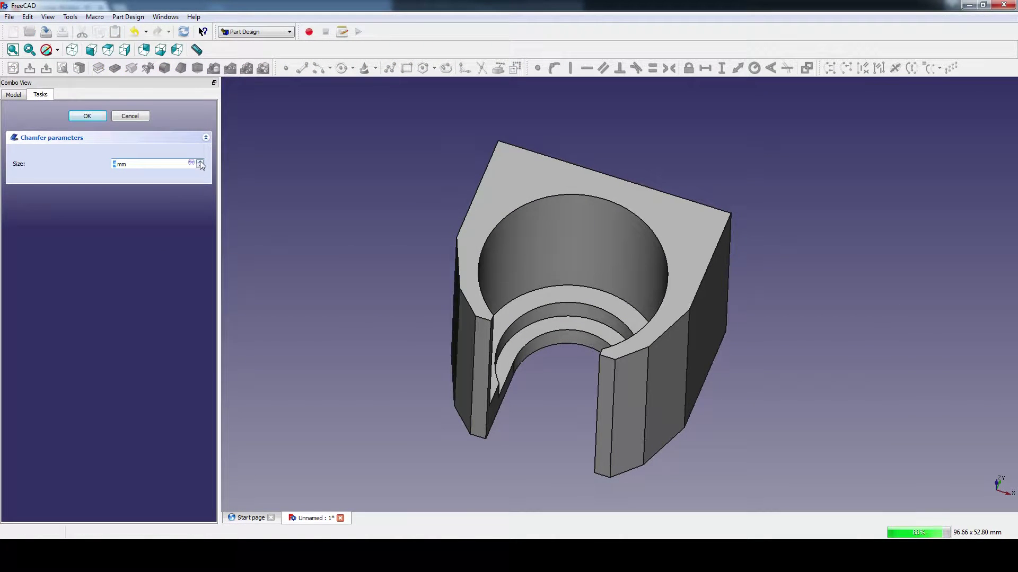
{"action": "mouse_move", "coordinate": [297, 167]}
{"action": "middle_mouse_down"}
{"action": "mouse_move", "coordinate": [389, 171]}
{"action": "mouse_move", "coordinate": [380, 233]}
{"action": "mouse_move", "coordinate": [377, 148]}
{"action": "mouse_move", "coordinate": [490, 207]}
{"action": "mouse_move", "coordinate": [334, 170]}
{"action": "mouse_move", "coordinate": [356, 202]}
{"action": "mouse_move", "coordinate": [407, 132]}
{"action": "mouse_move", "coordinate": [882, 284]}
{"action": "mouse_move", "coordinate": [772, 348]}
{"action": "mouse_move", "coordinate": [777, 318]}
{"action": "middle_mouse_up"}
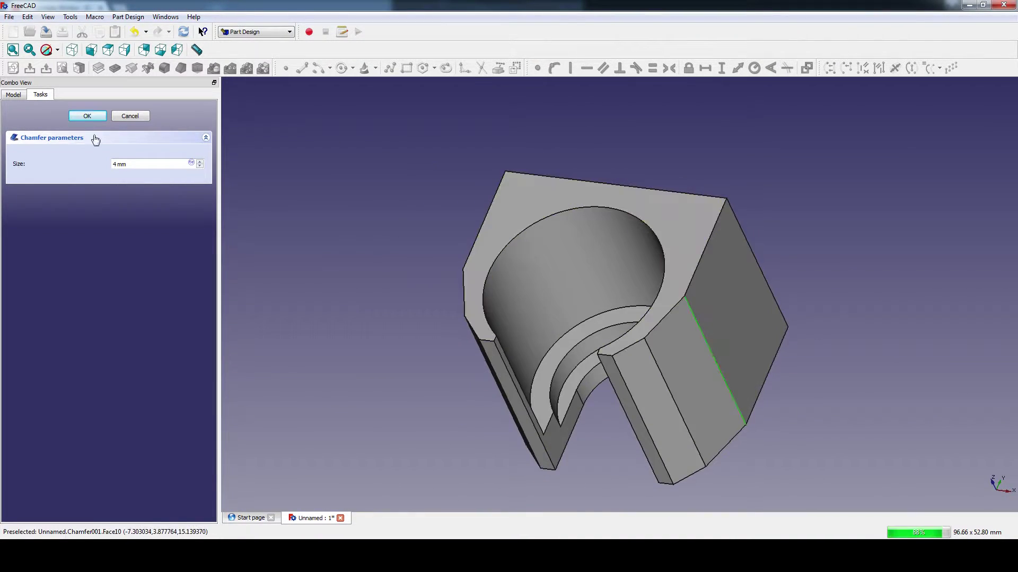
{"action": "left_click", "coordinate": [200, 166]}
{"action": "mouse_move", "coordinate": [455, 181]}
{"action": "middle_mouse_down"}
{"action": "mouse_move", "coordinate": [438, 208]}
{"action": "mouse_move", "coordinate": [151, 109]}
{"action": "middle_mouse_up"}
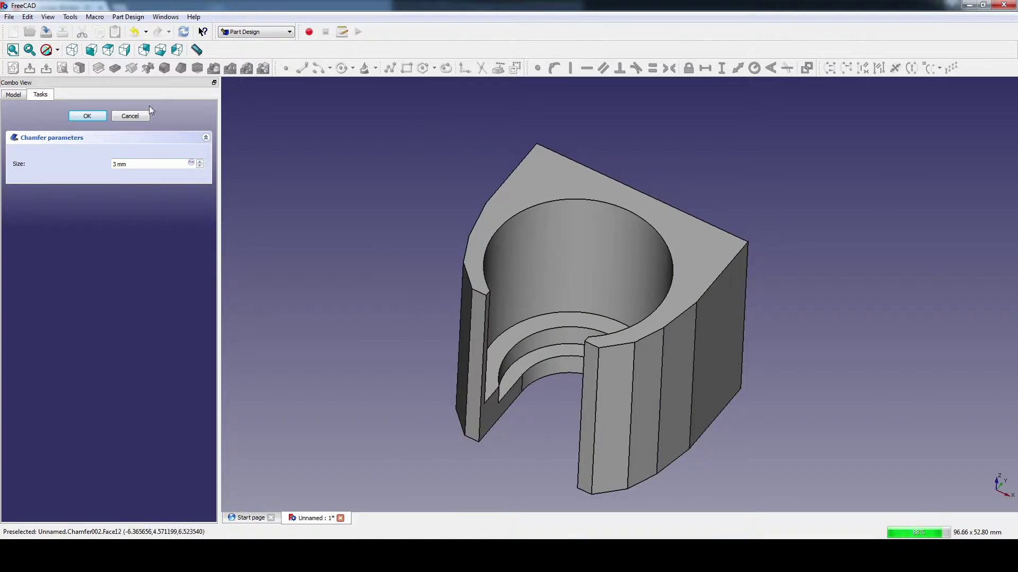
{"action": "left_click", "coordinate": [199, 166]}
{"action": "middle_click_drag", "start_coordinate": [382, 284], "coordinate": [34, 150]}
{"action": "mouse_move", "coordinate": [636, 265]}
{"action": "middle_mouse_down"}
{"action": "mouse_move", "coordinate": [733, 246]}
{"action": "mouse_move", "coordinate": [604, 200]}
{"action": "mouse_move", "coordinate": [622, 261]}
{"action": "mouse_move", "coordinate": [717, 200]}
{"action": "middle_mouse_up"}
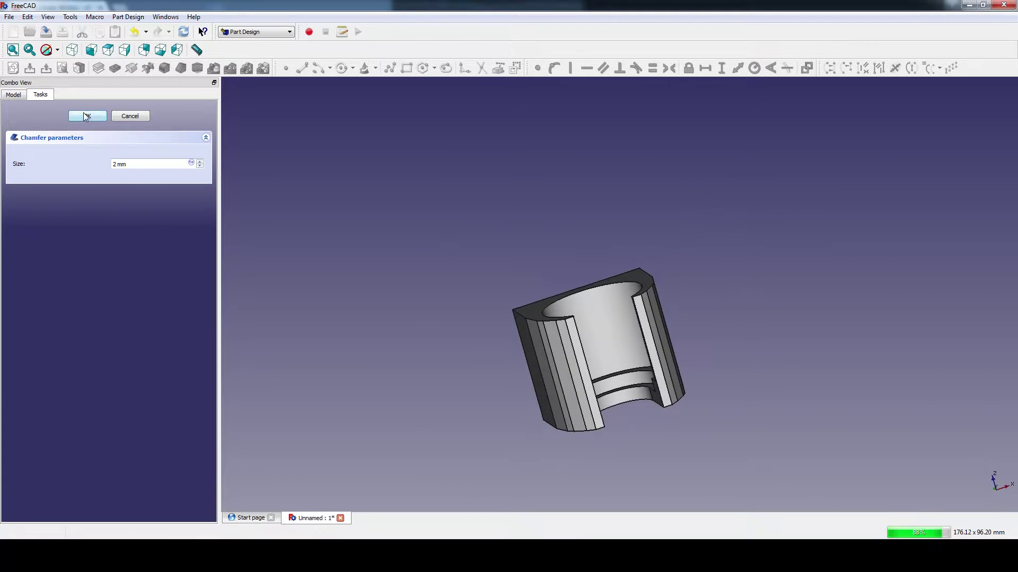
{"action": "left_click", "coordinate": [86, 117]}
Step: From the top view, open Sketch006 from the model tree and leave it again
{"action": "key", "text": "2"}
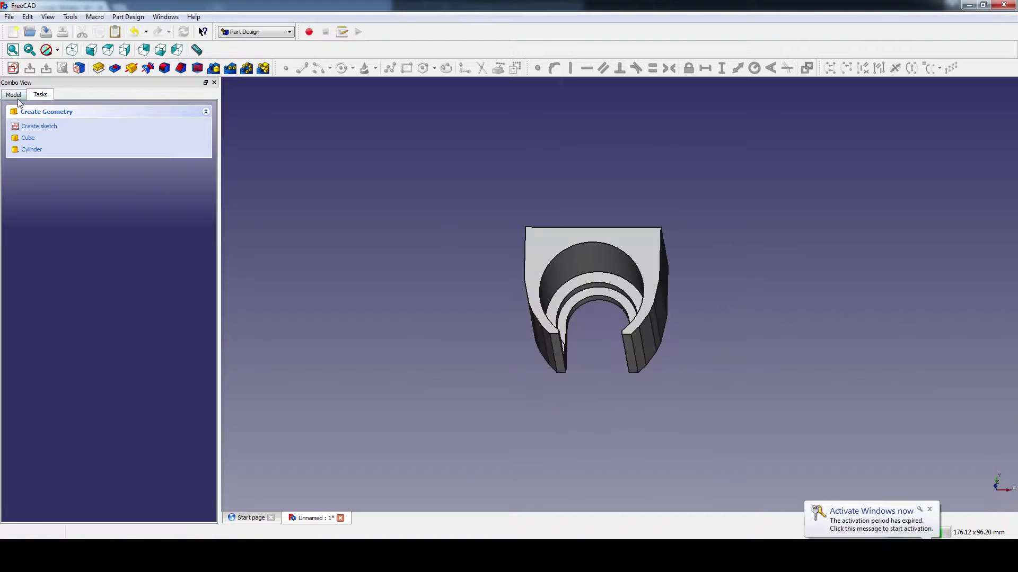
{"action": "left_click", "coordinate": [13, 95]}
{"action": "left_click", "coordinate": [60, 223]}
{"action": "double_click", "coordinate": [61, 222]}
{"action": "key", "text": "Escape"}
{"action": "double_click", "coordinate": [61, 222]}
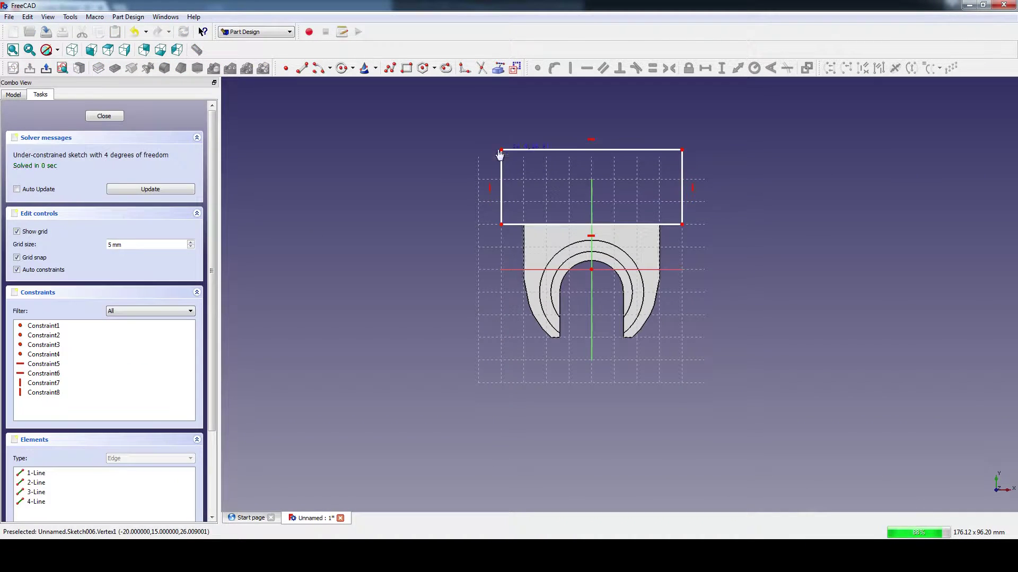
{"action": "key", "text": "Escape"}
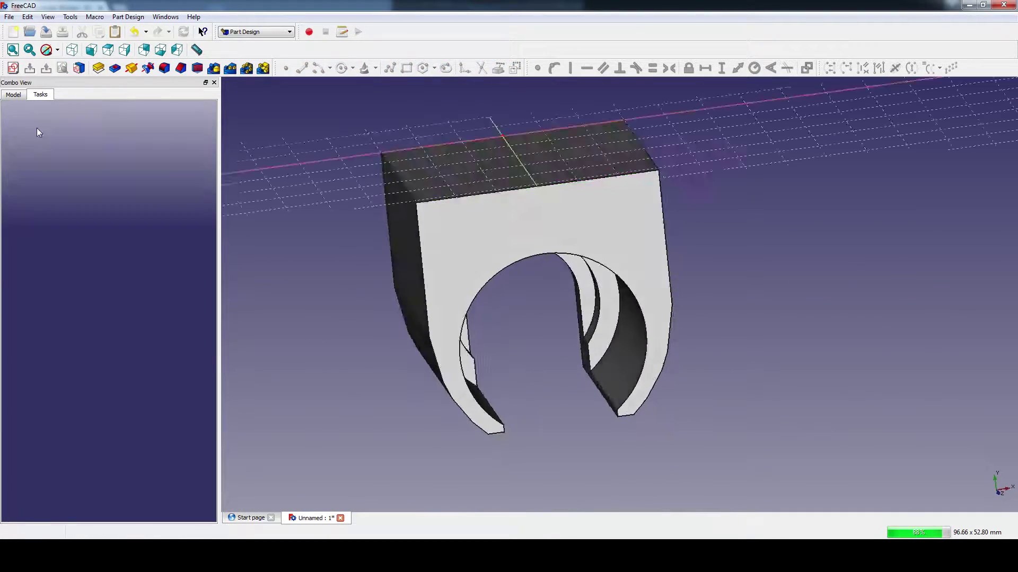
Step: Draw a rectangle over the part's top for the new block with a 1 mm grid
{"action": "left_click", "coordinate": [706, 438]}
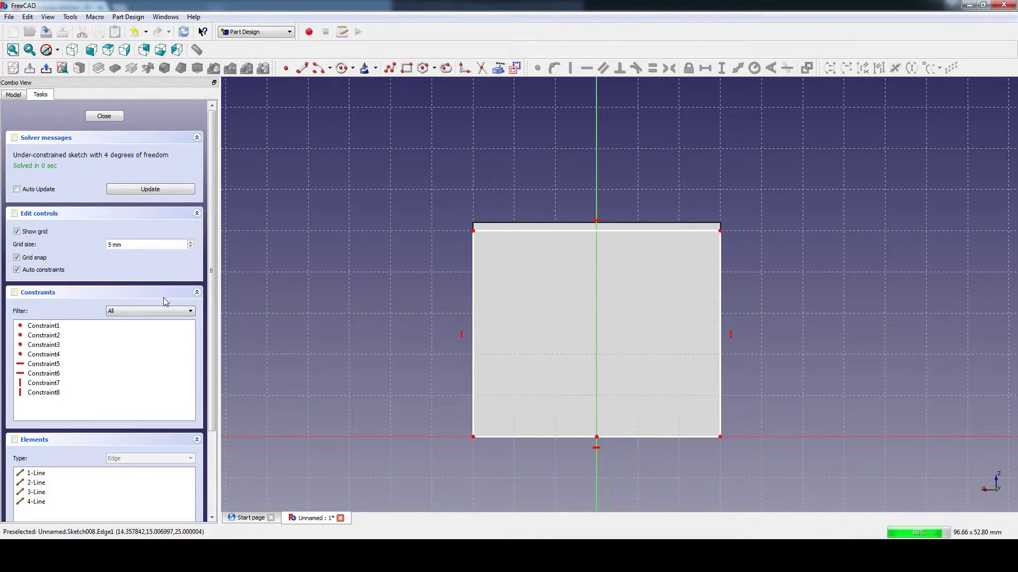
{"action": "key", "text": "Delete"}
{"action": "scroll", "coordinate": [427, 296], "scroll_direction": "up", "scroll_amount": 2}
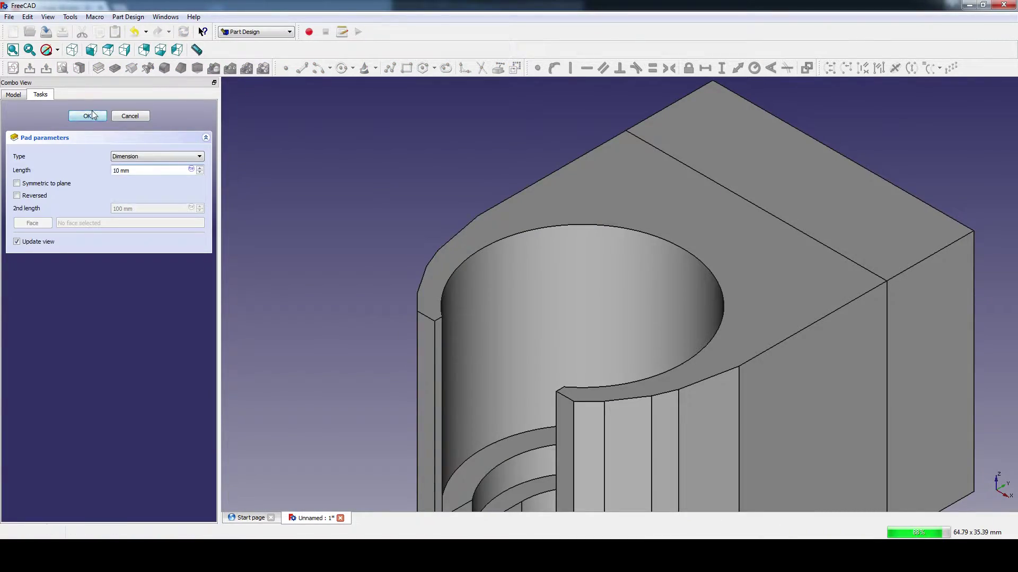
Step: Confirm the top-block pad, then start and discard a sketch on its top face
{"action": "left_click", "coordinate": [87, 115]}
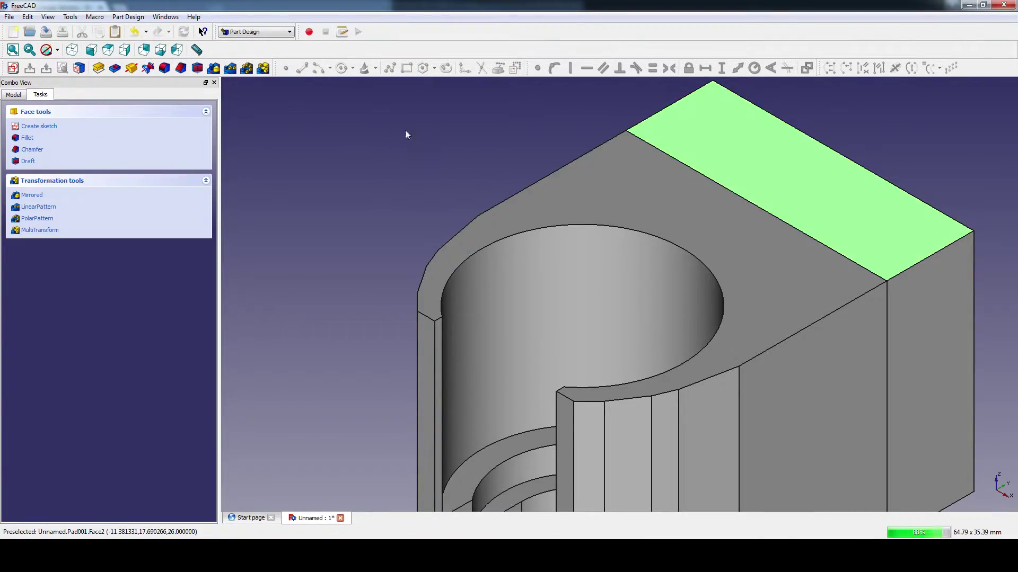
{"action": "left_click", "coordinate": [408, 132]}
{"action": "left_click", "coordinate": [13, 68]}
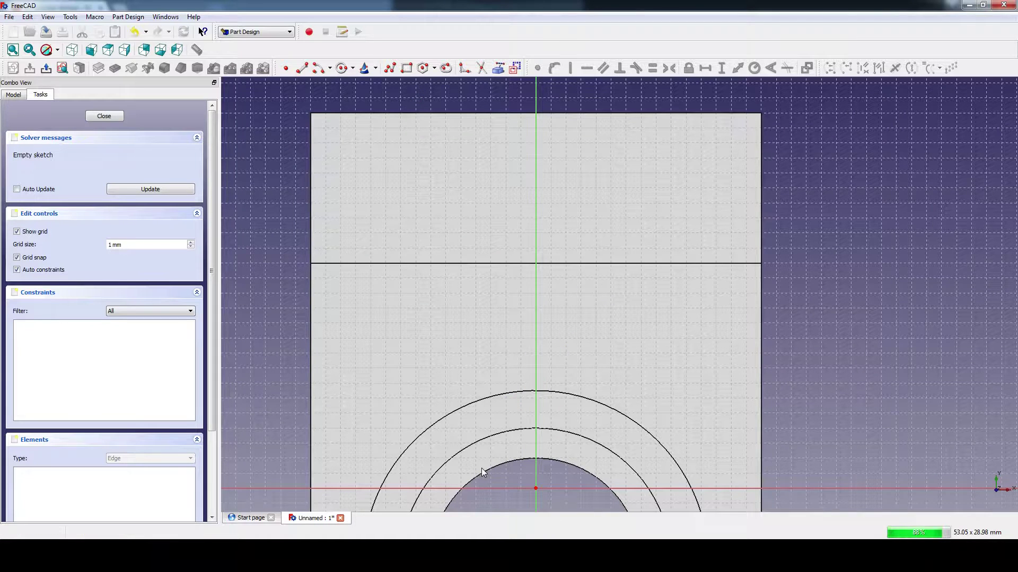
{"action": "mouse_move", "coordinate": [473, 474]}
{"action": "middle_mouse_down"}
{"action": "mouse_move", "coordinate": [572, 352]}
{"action": "mouse_move", "coordinate": [609, 275]}
{"action": "mouse_move", "coordinate": [595, 357]}
{"action": "mouse_move", "coordinate": [488, 312]}
{"action": "middle_mouse_up"}
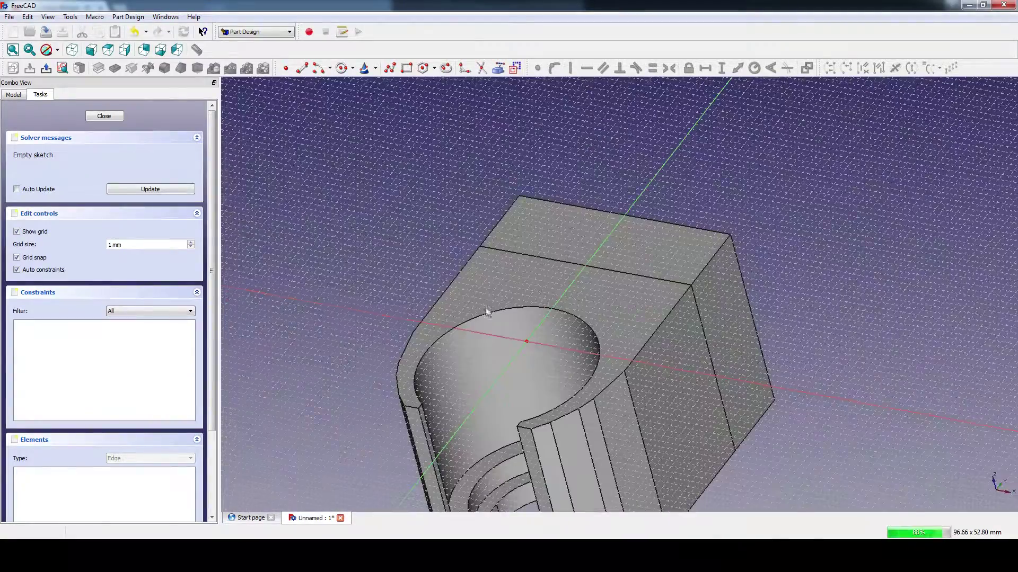
{"action": "left_click", "coordinate": [104, 116]}
Step: Sketch a 2,25 mm radius circle on the vertical axis and pocket it as a hole
{"action": "left_click", "coordinate": [641, 175]}
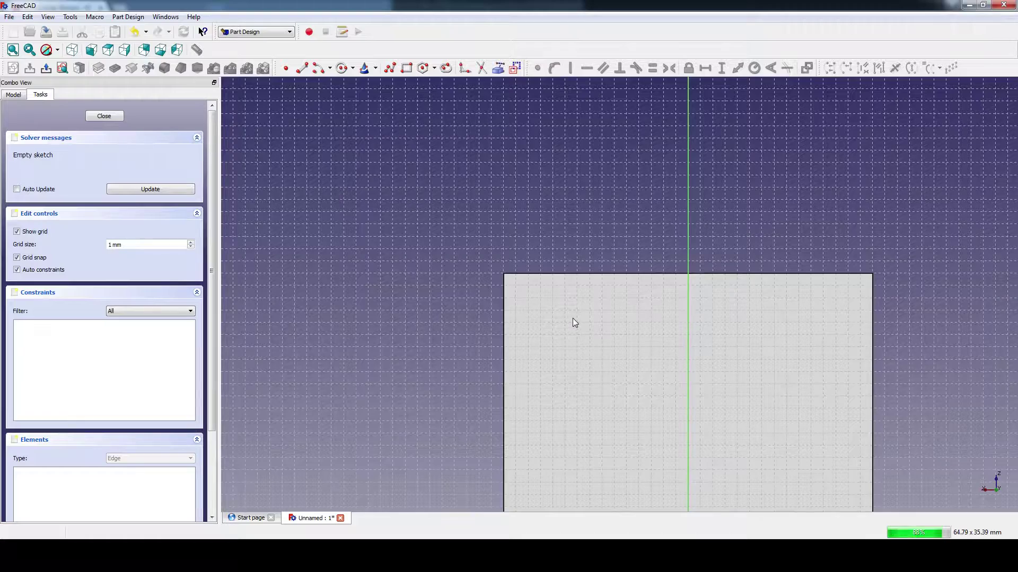
{"action": "middle_click_drag", "start_coordinate": [574, 323], "coordinate": [481, 264]}
{"action": "scroll", "coordinate": [540, 327], "scroll_direction": "up", "scroll_amount": 2}
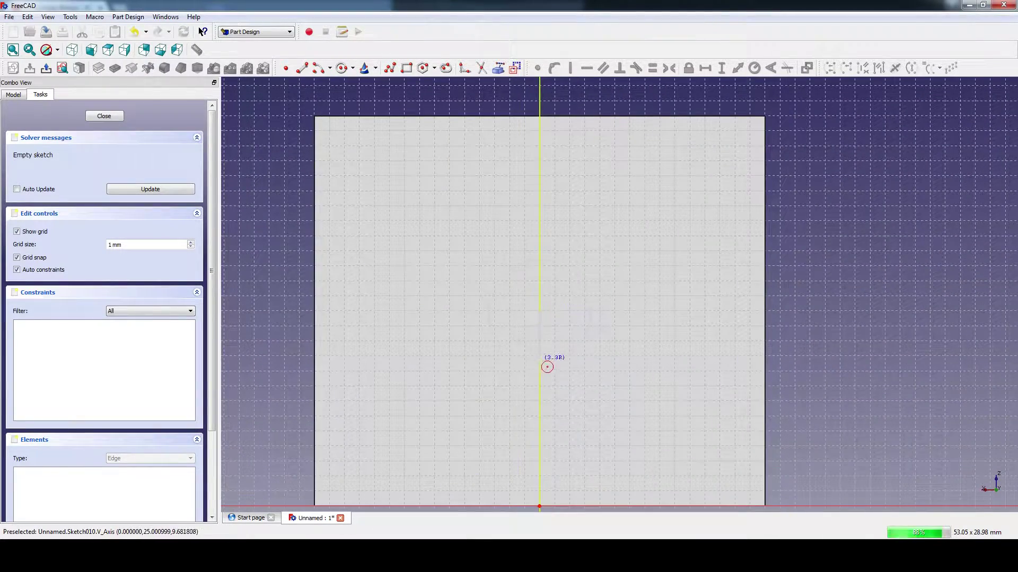
{"action": "left_click", "coordinate": [547, 367]}
{"action": "key", "text": "shift+r"}
{"action": "type", "text": "2,25"}
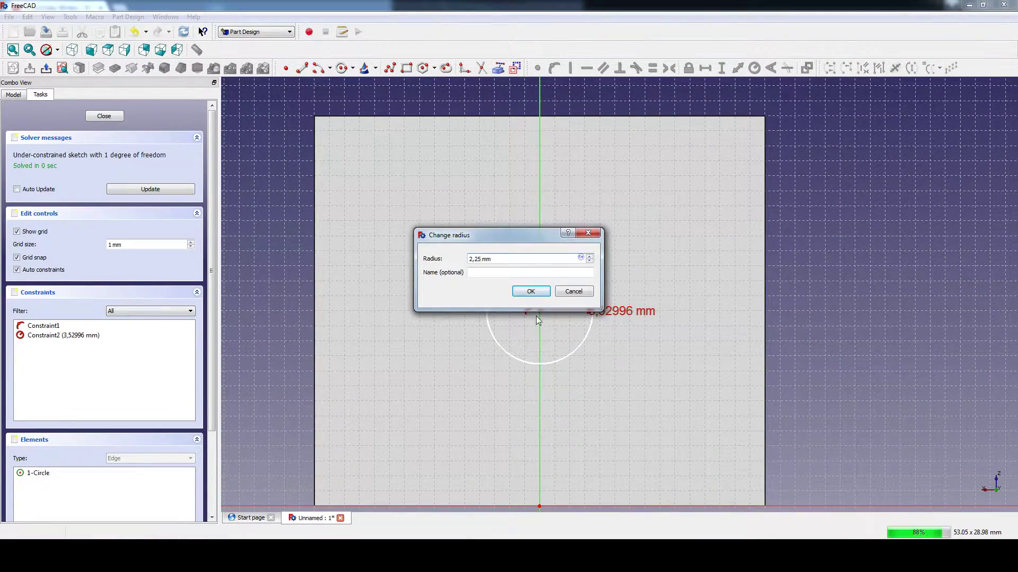
{"action": "key", "text": "Return"}
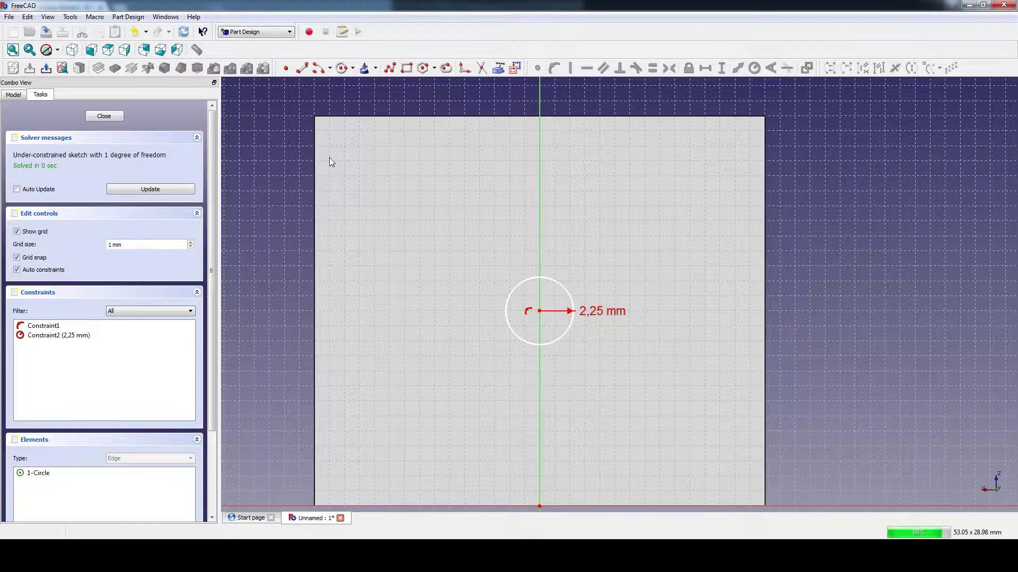
{"action": "left_click", "coordinate": [103, 118]}
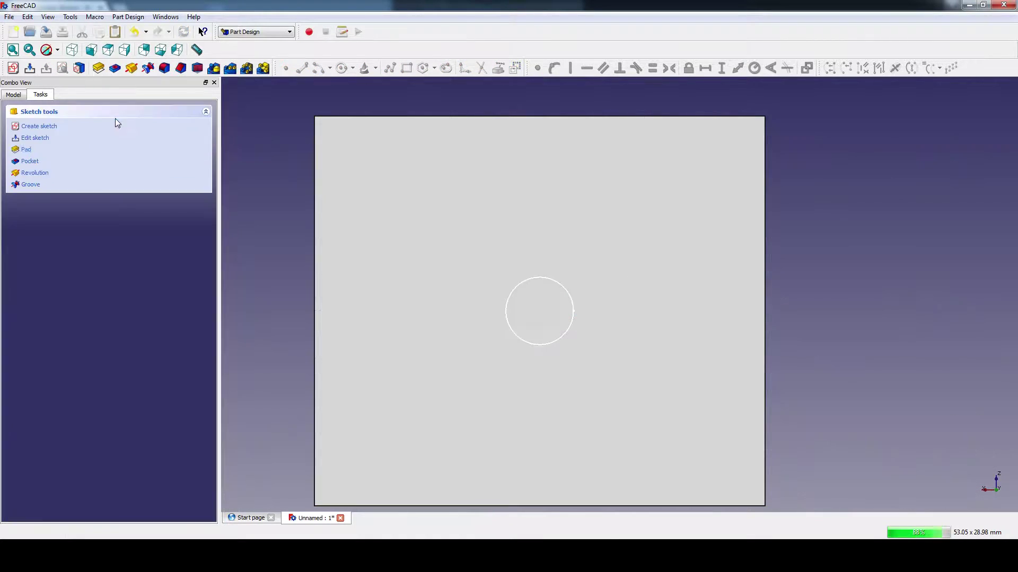
{"action": "left_click", "coordinate": [155, 176]}
{"action": "left_click", "coordinate": [95, 122]}
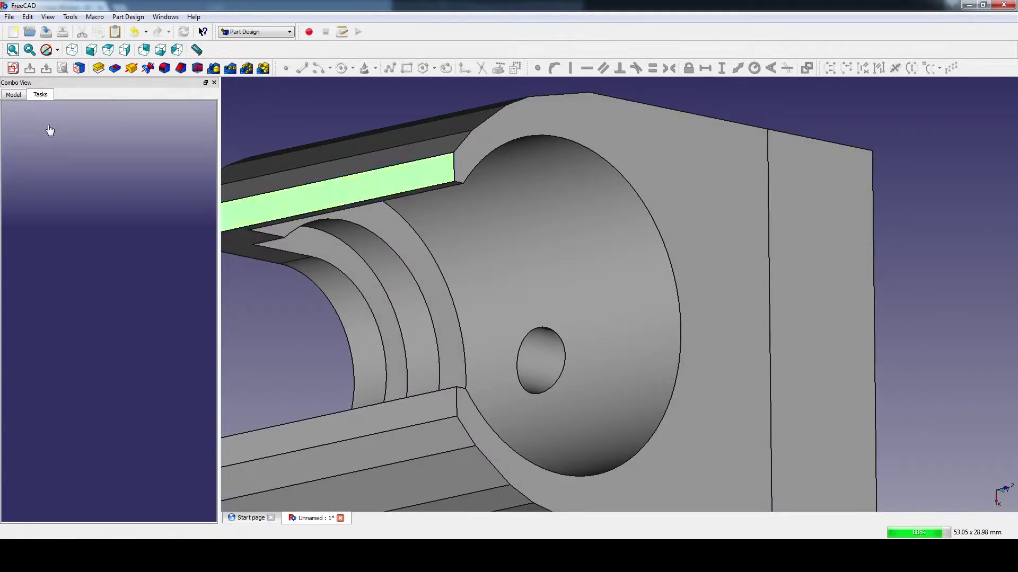
Step: Pocket a 4.25 mm radius counterbore 24 mm deep around the hole; show the model as wireframe
{"action": "left_click", "coordinate": [13, 68]}
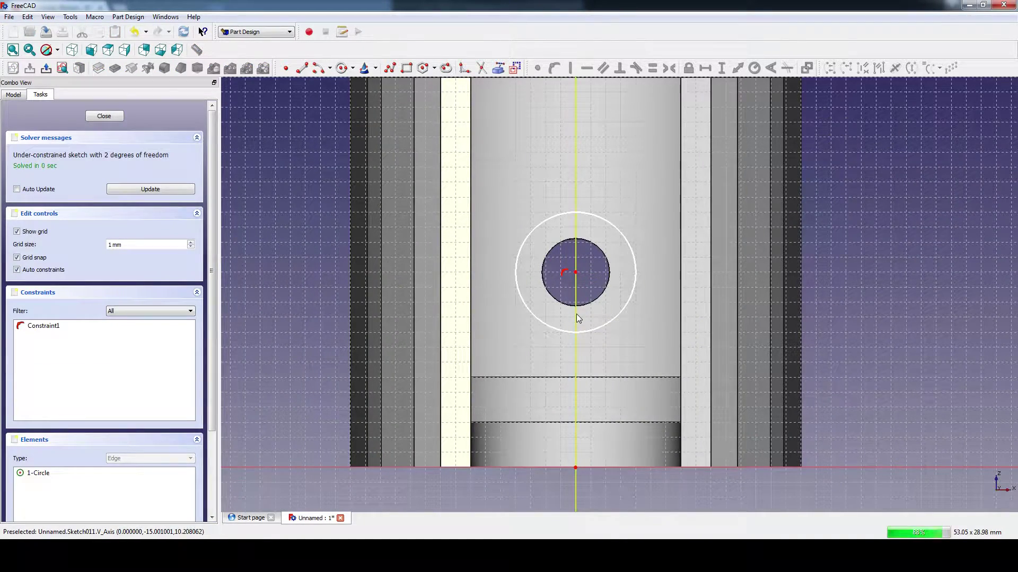
{"action": "key", "text": "shift+r"}
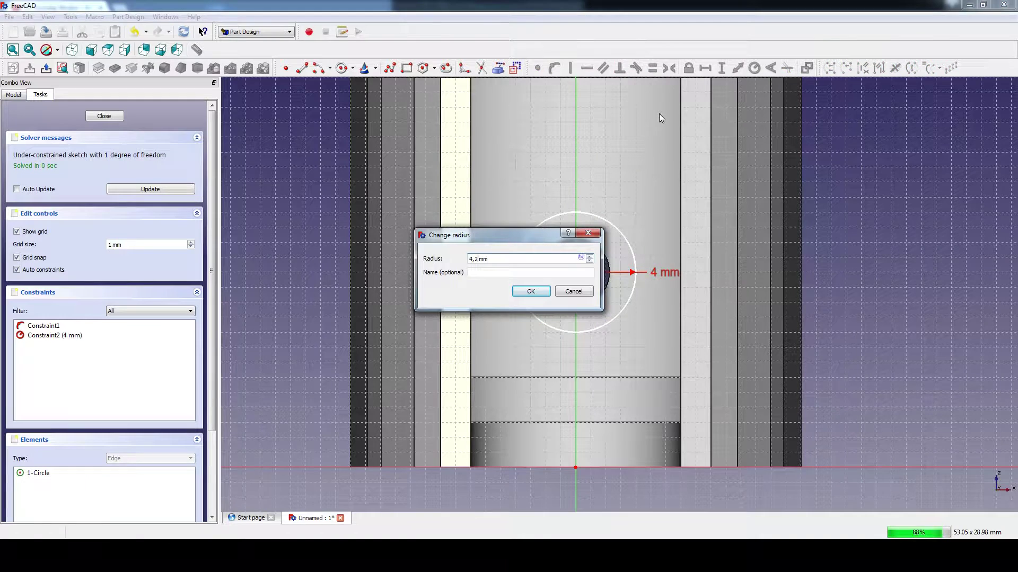
{"action": "key", "text": "Return"}
{"action": "left_click", "coordinate": [104, 115]}
{"action": "left_click", "coordinate": [114, 67]}
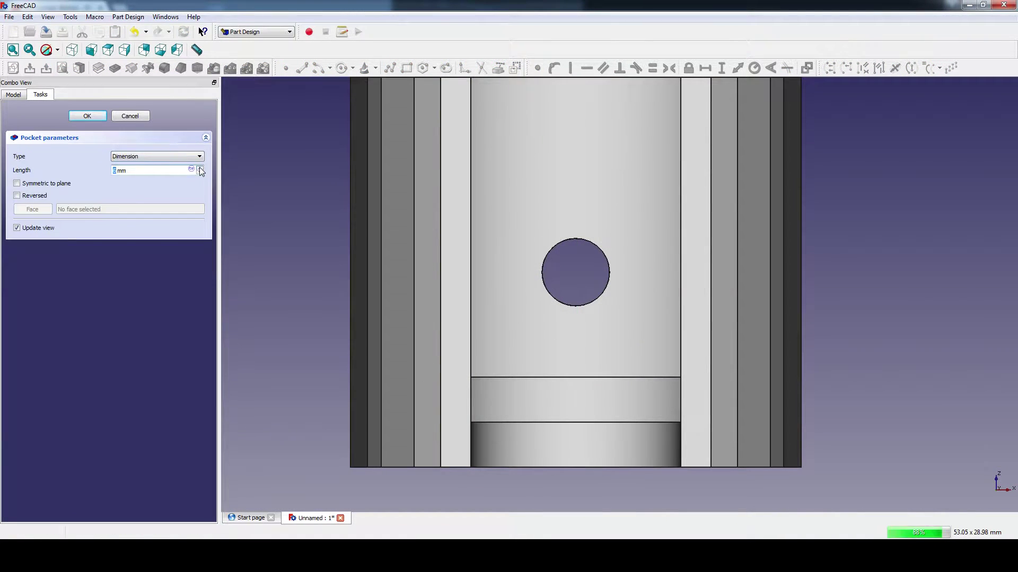
{"action": "middle_click_drag", "start_coordinate": [289, 168], "coordinate": [204, 176]}
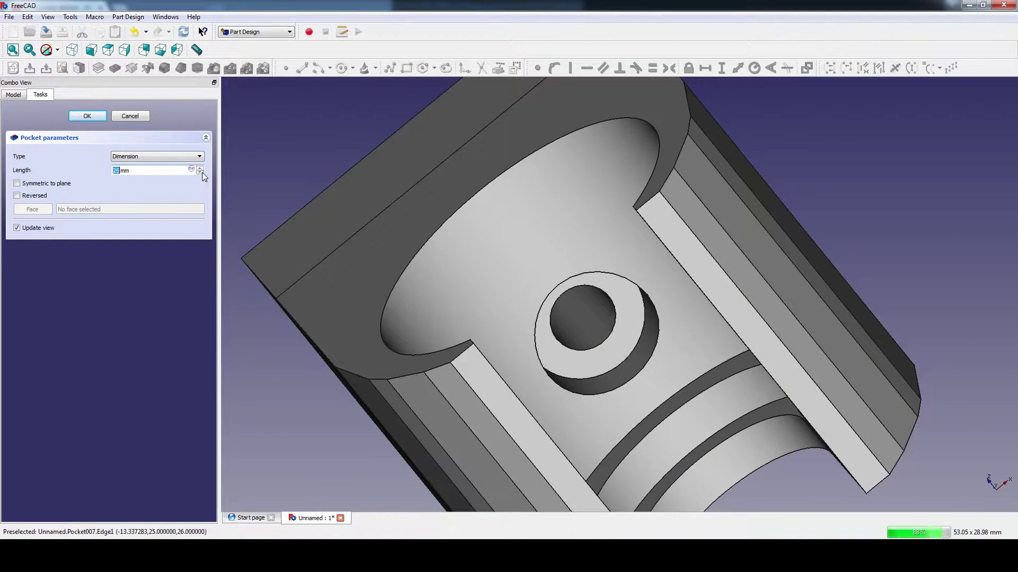
{"action": "middle_click_drag", "start_coordinate": [351, 157], "coordinate": [495, 215]}
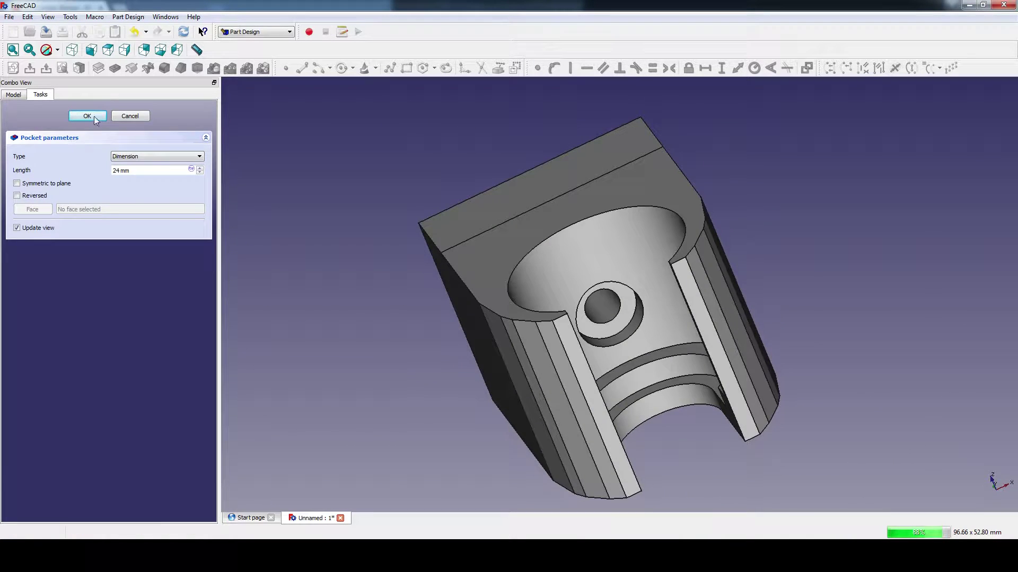
{"action": "left_click", "coordinate": [87, 115]}
{"action": "left_click", "coordinate": [71, 100]}
{"action": "scroll", "coordinate": [251, 206], "scroll_direction": "up", "scroll_amount": 2}
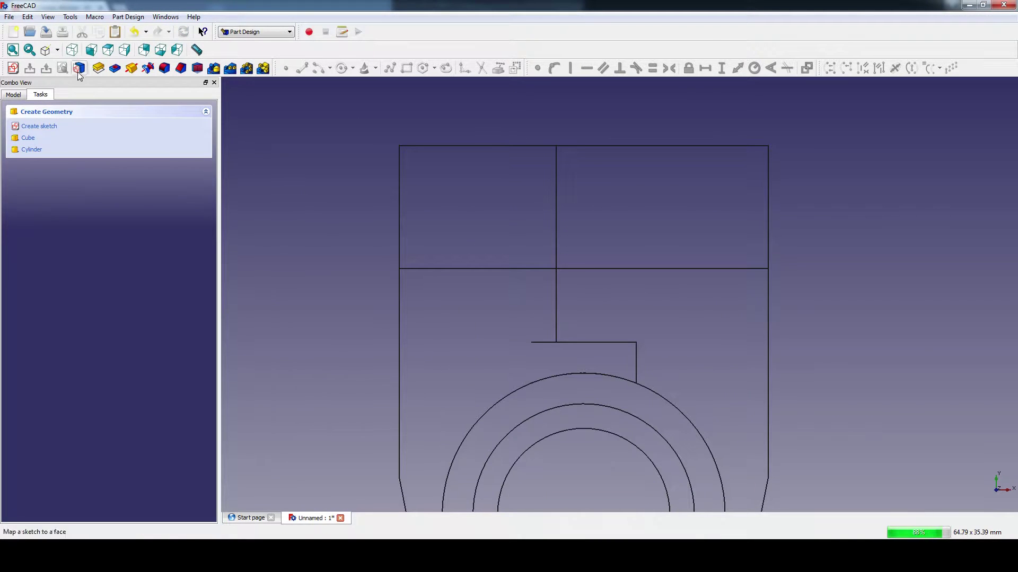
Step: Sketch a narrow rectangle from the top edge and pocket it 25 mm deep
{"action": "scroll", "coordinate": [279, 277], "scroll_direction": "up", "scroll_amount": 2}
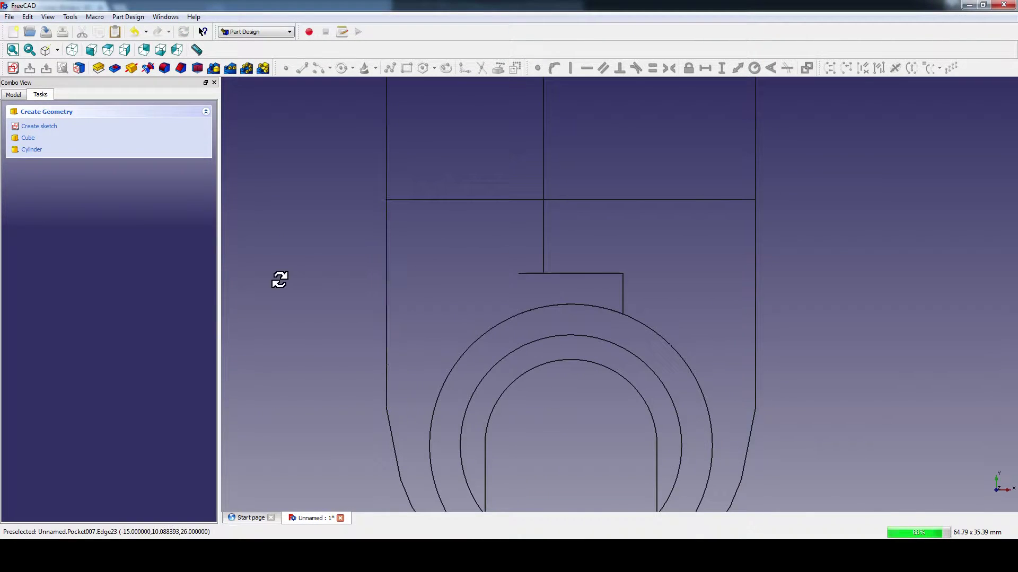
{"action": "mouse_move", "coordinate": [280, 277]}
{"action": "middle_mouse_down"}
{"action": "mouse_move", "coordinate": [341, 204]}
{"action": "mouse_move", "coordinate": [693, 255]}
{"action": "mouse_move", "coordinate": [718, 181]}
{"action": "mouse_move", "coordinate": [732, 302]}
{"action": "middle_mouse_up"}
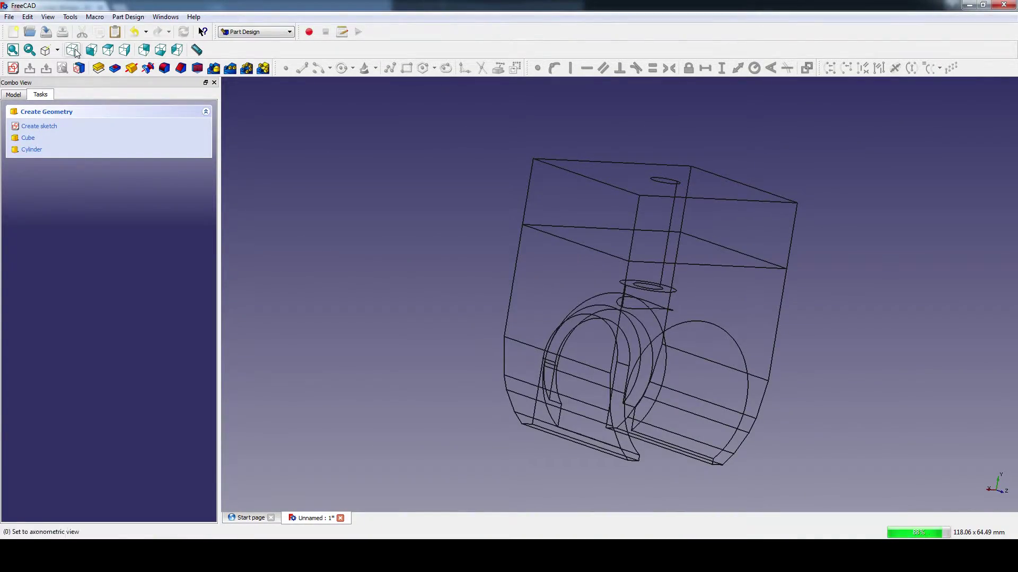
{"action": "left_click", "coordinate": [38, 125]}
{"action": "left_click", "coordinate": [484, 316]}
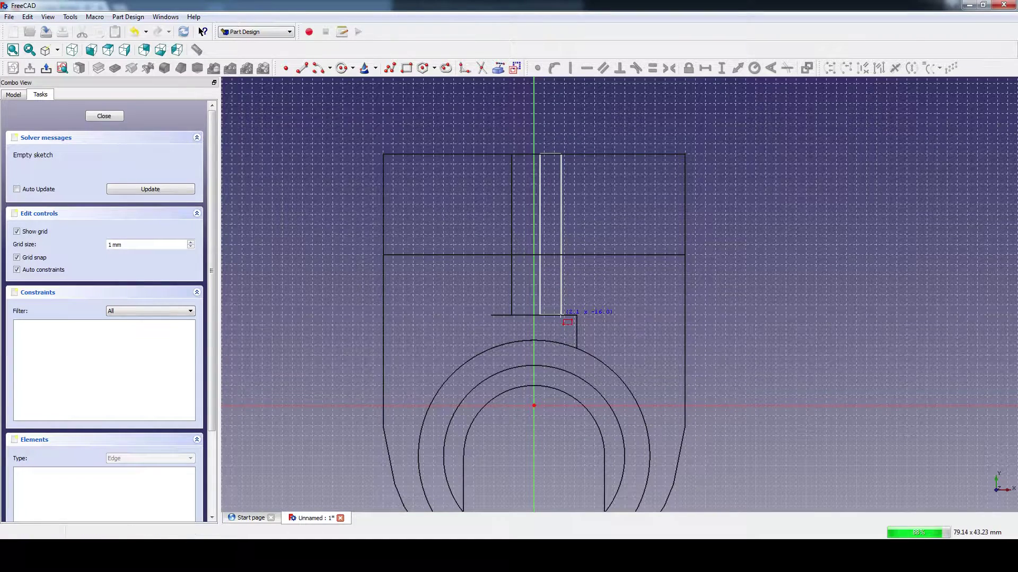
{"action": "right_click", "coordinate": [298, 131]}
{"action": "left_click", "coordinate": [104, 116]}
{"action": "left_click", "coordinate": [115, 68]}
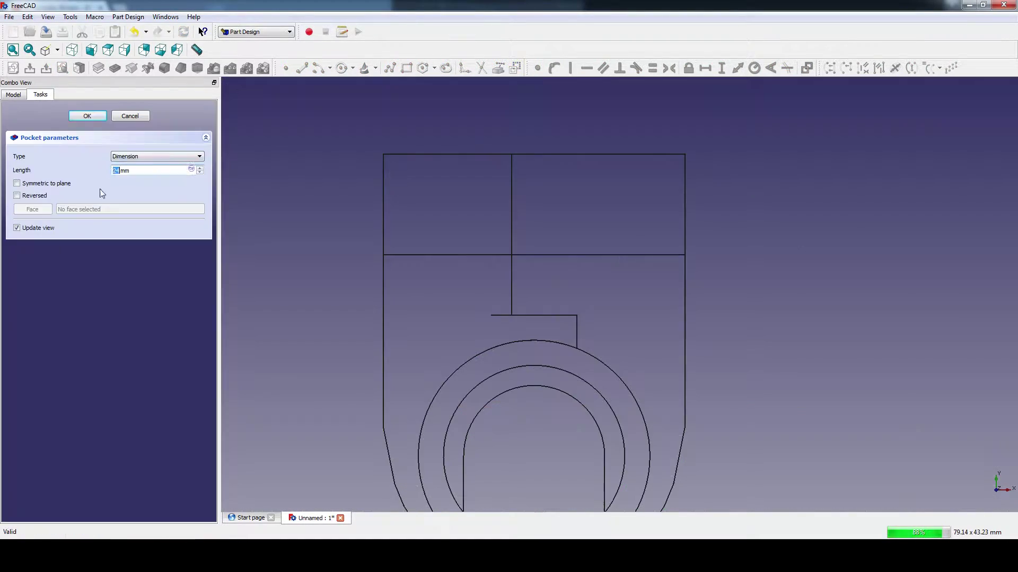
{"action": "left_click", "coordinate": [83, 117]}
Step: Re-dock the side panel and return the model to shaded display
{"action": "mouse_move", "coordinate": [740, 277]}
{"action": "middle_mouse_down"}
{"action": "mouse_move", "coordinate": [704, 248]}
{"action": "mouse_move", "coordinate": [795, 193]}
{"action": "mouse_move", "coordinate": [643, 395]}
{"action": "middle_mouse_up"}
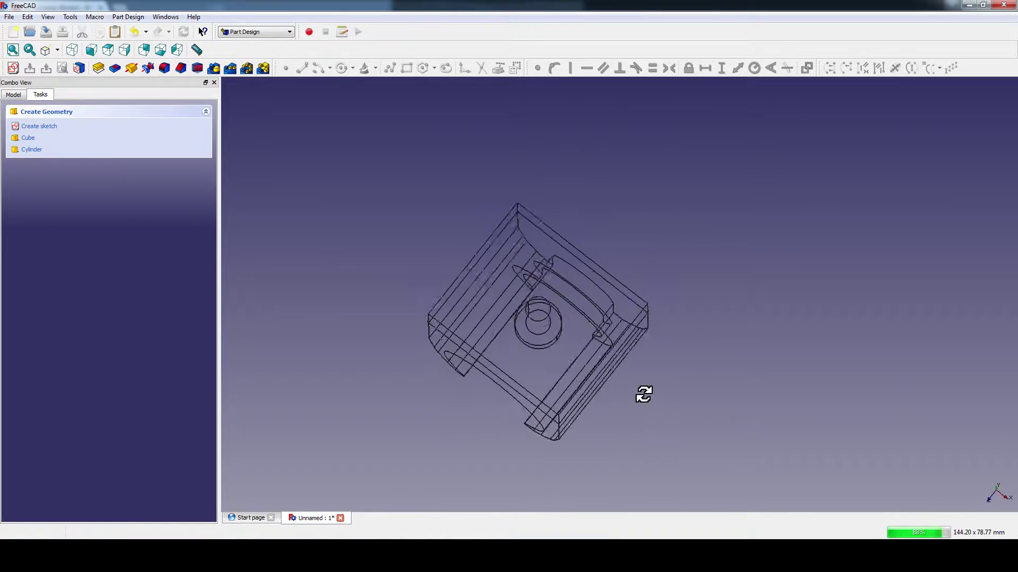
{"action": "key", "text": "0"}
{"action": "left_click", "coordinate": [13, 94]}
{"action": "left_click_drag", "start_coordinate": [16, 82], "coordinate": [297, 71]}
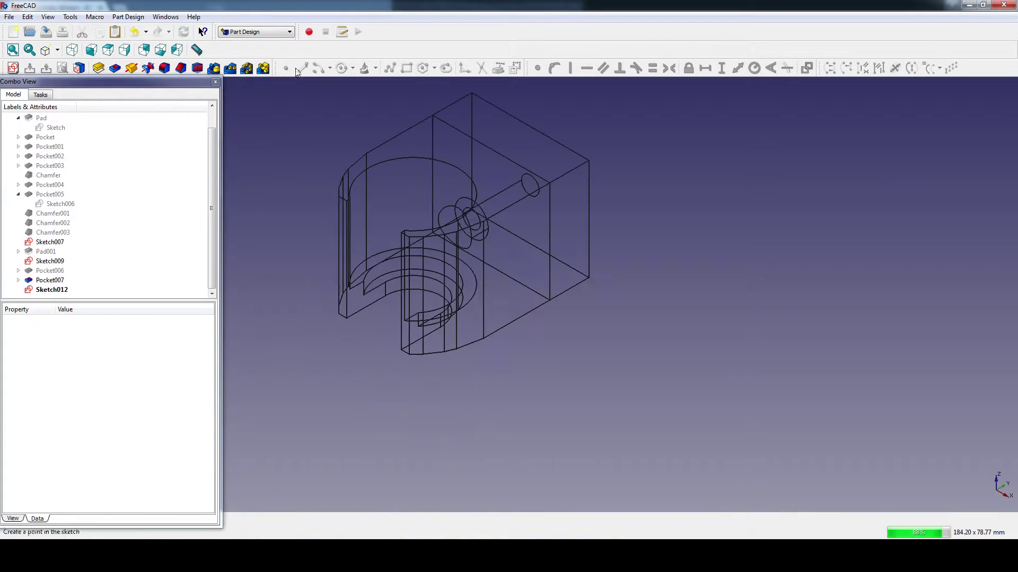
{"action": "left_click", "coordinate": [40, 94]}
{"action": "left_click", "coordinate": [47, 50]}
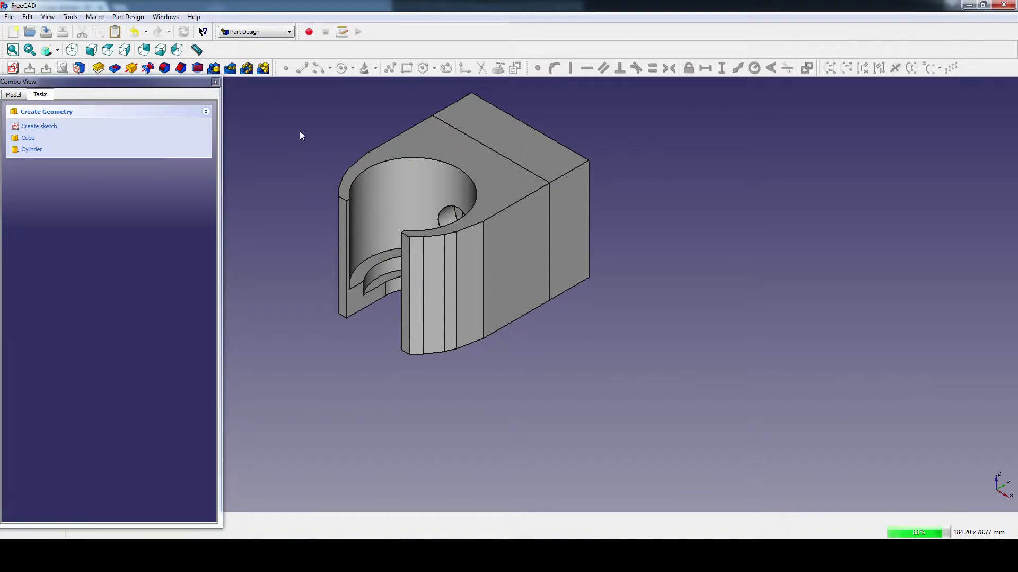
{"action": "mouse_move", "coordinate": [301, 136]}
{"action": "middle_mouse_down"}
{"action": "mouse_move", "coordinate": [283, 257]}
{"action": "mouse_move", "coordinate": [465, 362]}
{"action": "middle_mouse_up"}
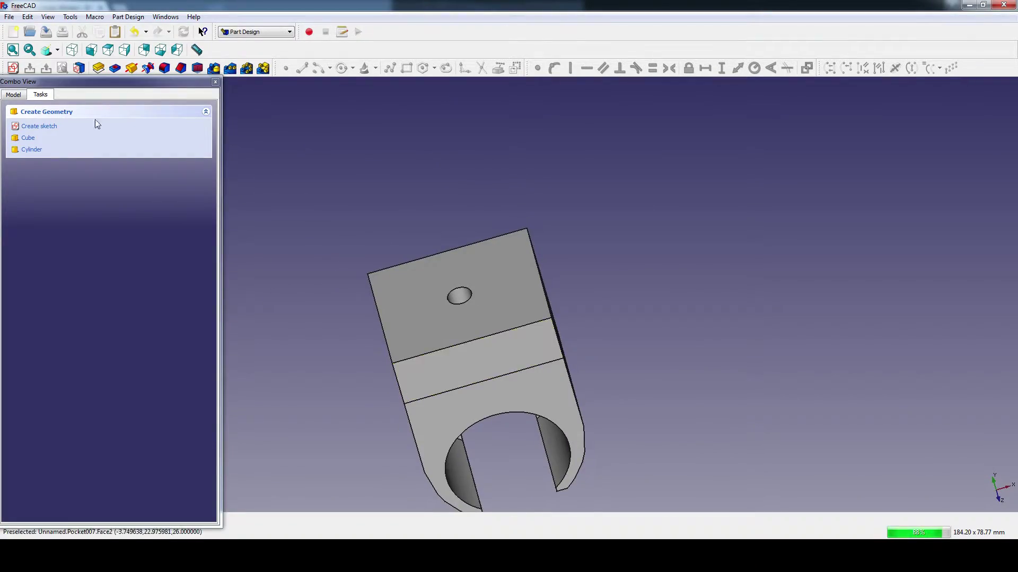
{"action": "middle_click_drag", "start_coordinate": [340, 201], "coordinate": [459, 298]}
{"action": "left_click", "coordinate": [480, 352]}
Step: Sketch two slots with 4 mm radius ends on the face, using a 4 mm grid
{"action": "left_click", "coordinate": [43, 130]}
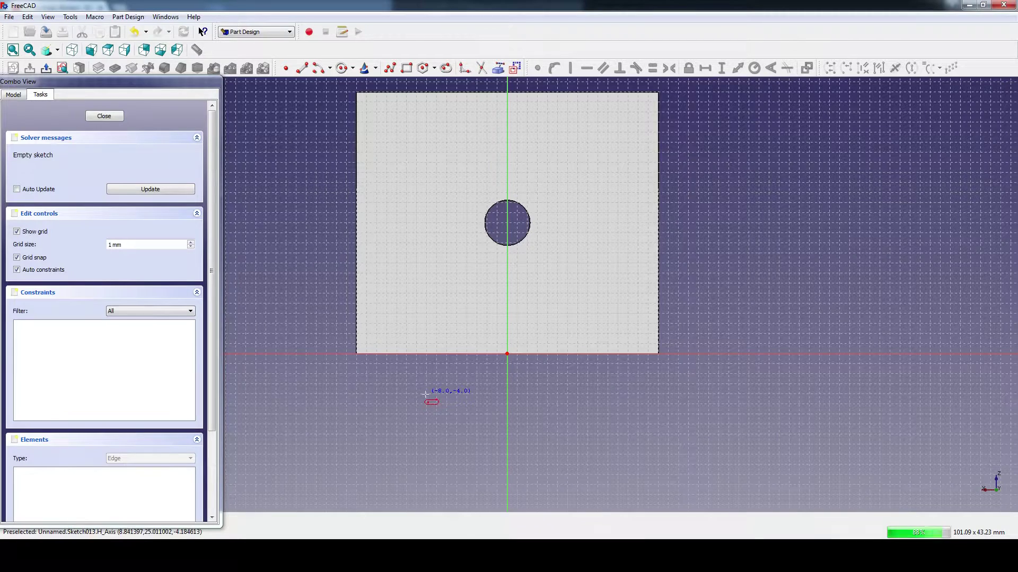
{"action": "left_click", "coordinate": [190, 242]}
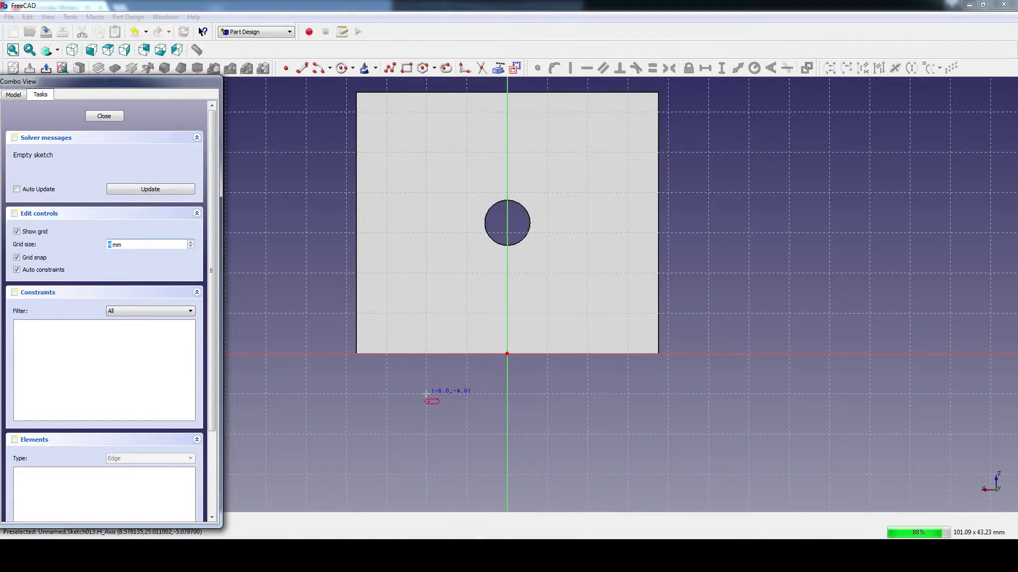
{"action": "left_click", "coordinate": [426, 394]}
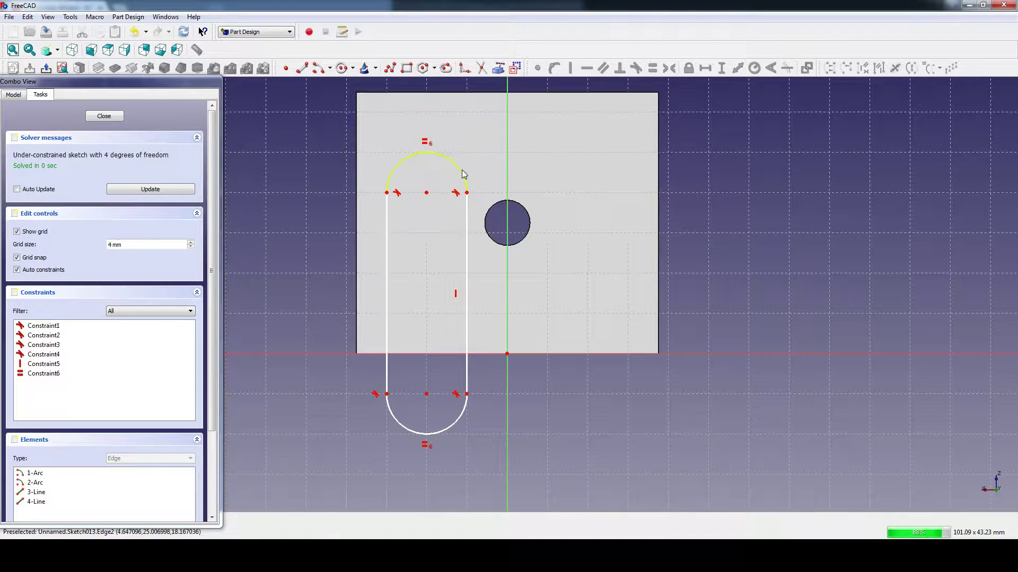
{"action": "left_click", "coordinate": [754, 67]}
{"action": "left_click", "coordinate": [586, 291]}
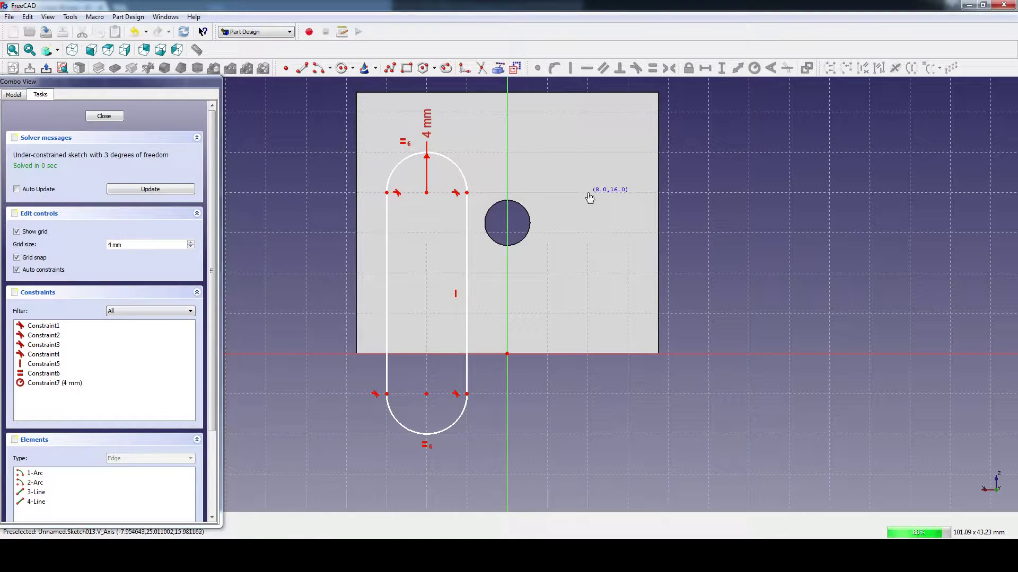
{"action": "left_click", "coordinate": [104, 116]}
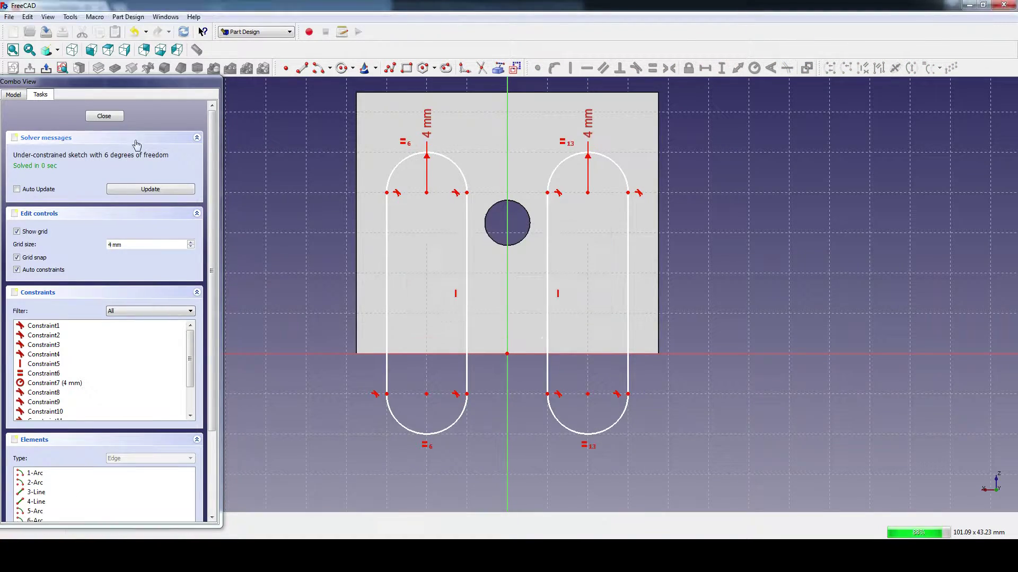
Step: Pocket the two slot sketches into the part on either side of the hole
{"action": "left_click", "coordinate": [180, 68]}
{"action": "left_click", "coordinate": [72, 50]}
{"action": "mouse_move", "coordinate": [602, 268]}
{"action": "middle_mouse_down"}
{"action": "mouse_move", "coordinate": [486, 288]}
{"action": "mouse_move", "coordinate": [525, 269]}
{"action": "mouse_move", "coordinate": [686, 395]}
{"action": "mouse_move", "coordinate": [432, 223]}
{"action": "mouse_move", "coordinate": [707, 334]}
{"action": "mouse_move", "coordinate": [462, 218]}
{"action": "middle_mouse_up"}
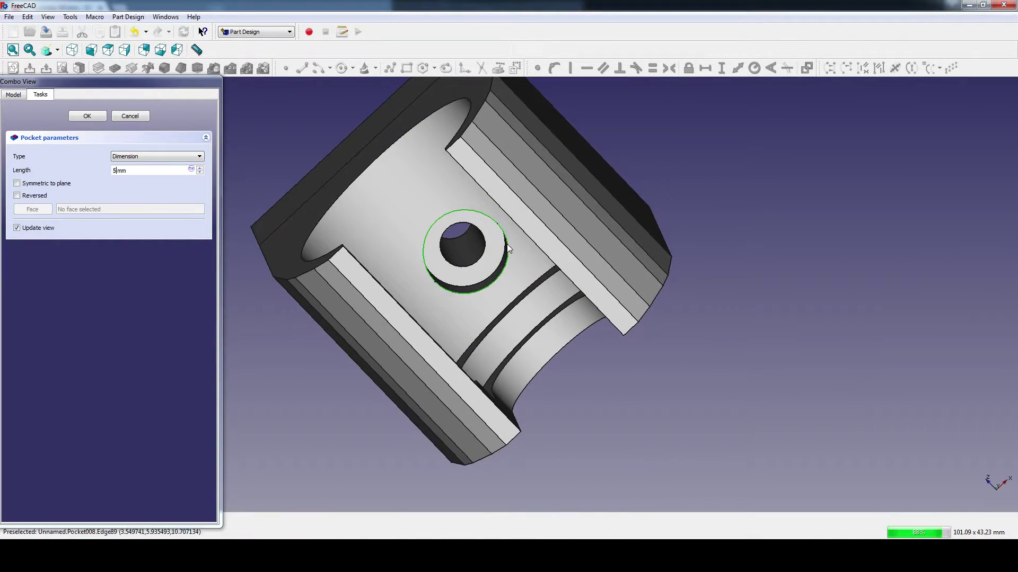
{"action": "key", "text": "Return"}
Step: Chamfer the counterbore edge of the hole by 1 mm
{"action": "left_click", "coordinate": [247, 68]}
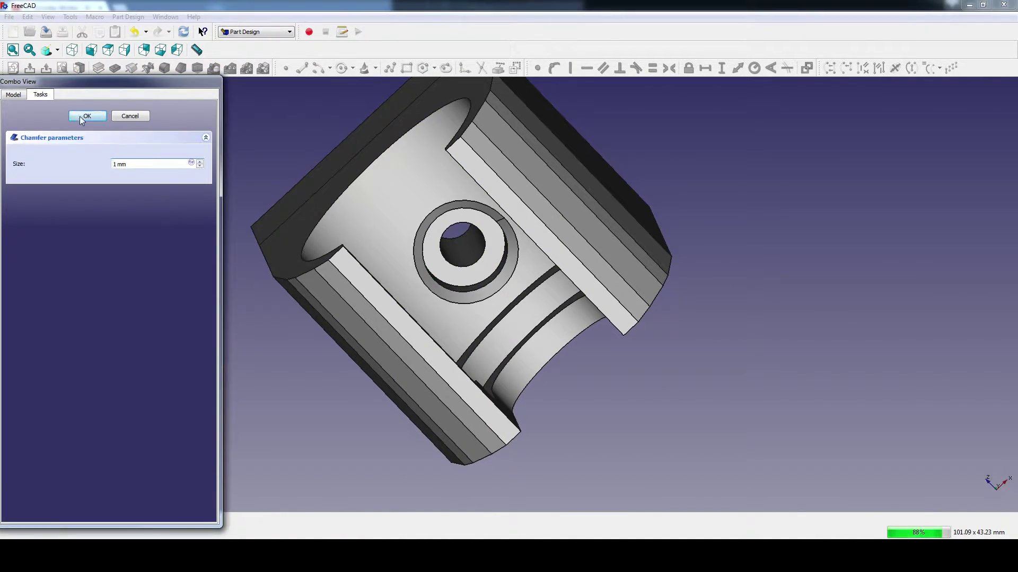
{"action": "left_click", "coordinate": [87, 116]}
{"action": "mouse_move", "coordinate": [752, 200]}
{"action": "middle_mouse_down"}
{"action": "mouse_move", "coordinate": [818, 227]}
{"action": "mouse_move", "coordinate": [784, 191]}
{"action": "mouse_move", "coordinate": [753, 258]}
{"action": "mouse_move", "coordinate": [756, 249]}
{"action": "mouse_move", "coordinate": [669, 193]}
{"action": "middle_mouse_up"}
{"action": "scroll", "coordinate": [669, 193], "scroll_direction": "down", "scroll_amount": 4}
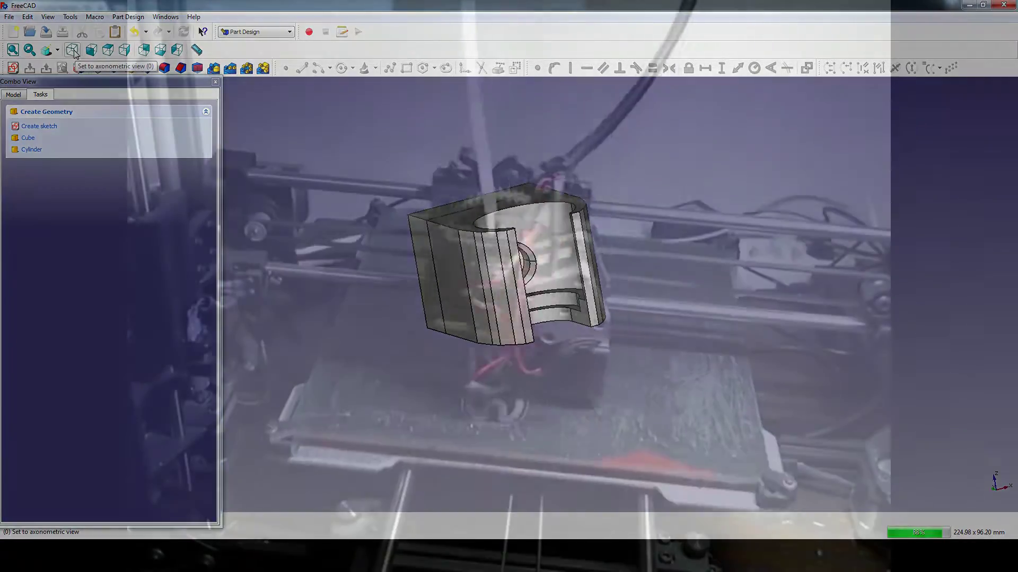